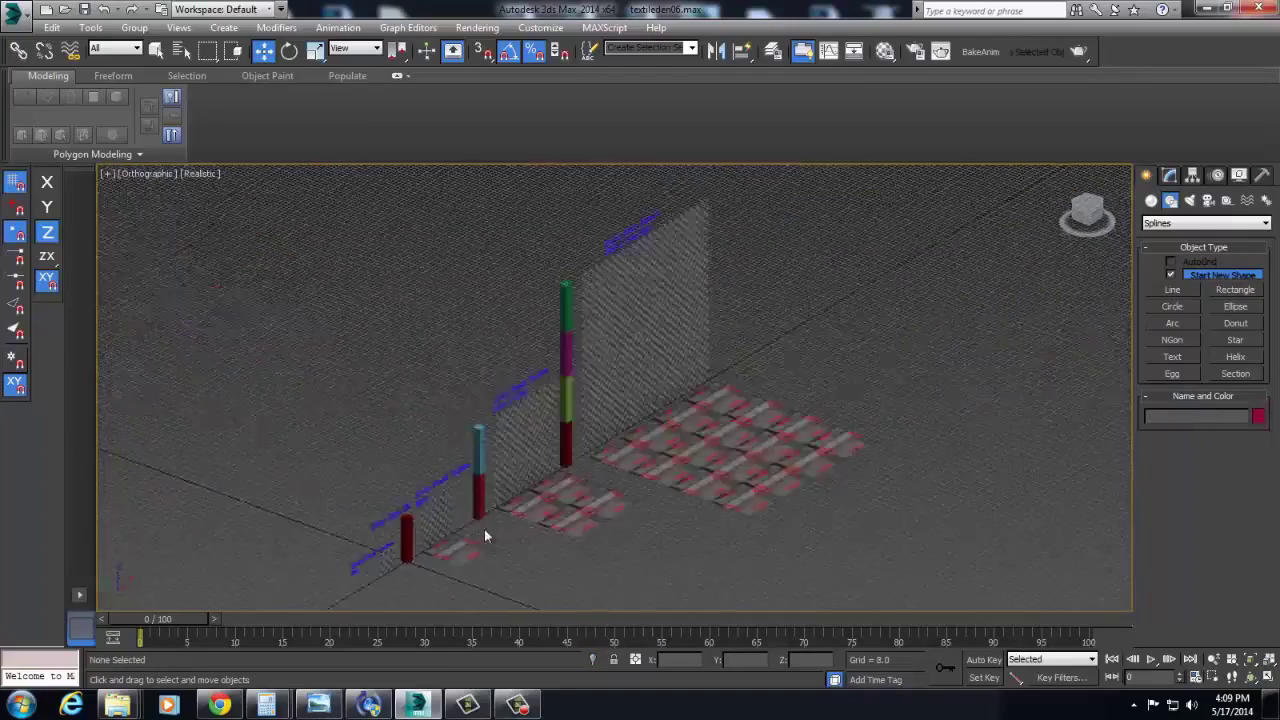
Frame the smallest red character box in the Front view and hide the grid.
scroll(572, 485, "up", 4)
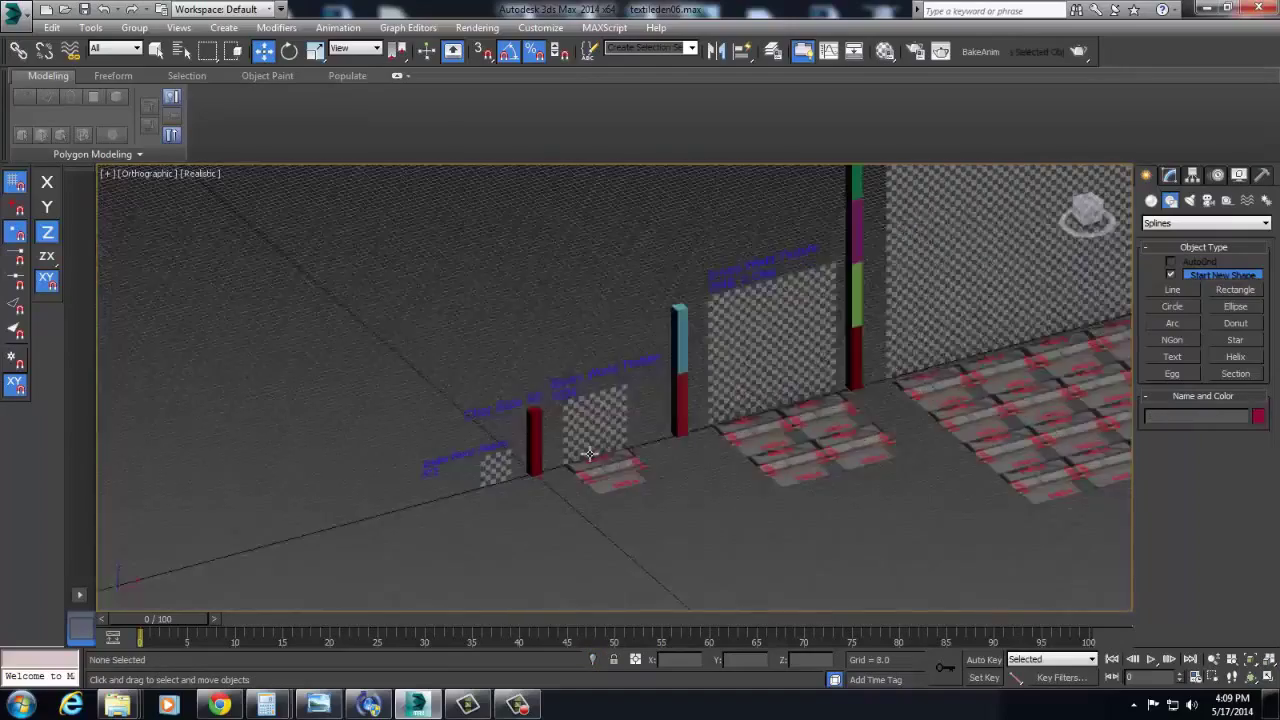
scroll(549, 491, "up", 4)
left_click(607, 342)
key("f")
key("z")
middle_click_drag(639, 477, 721, 547)
key("g")
scroll(721, 547, "down", 2)
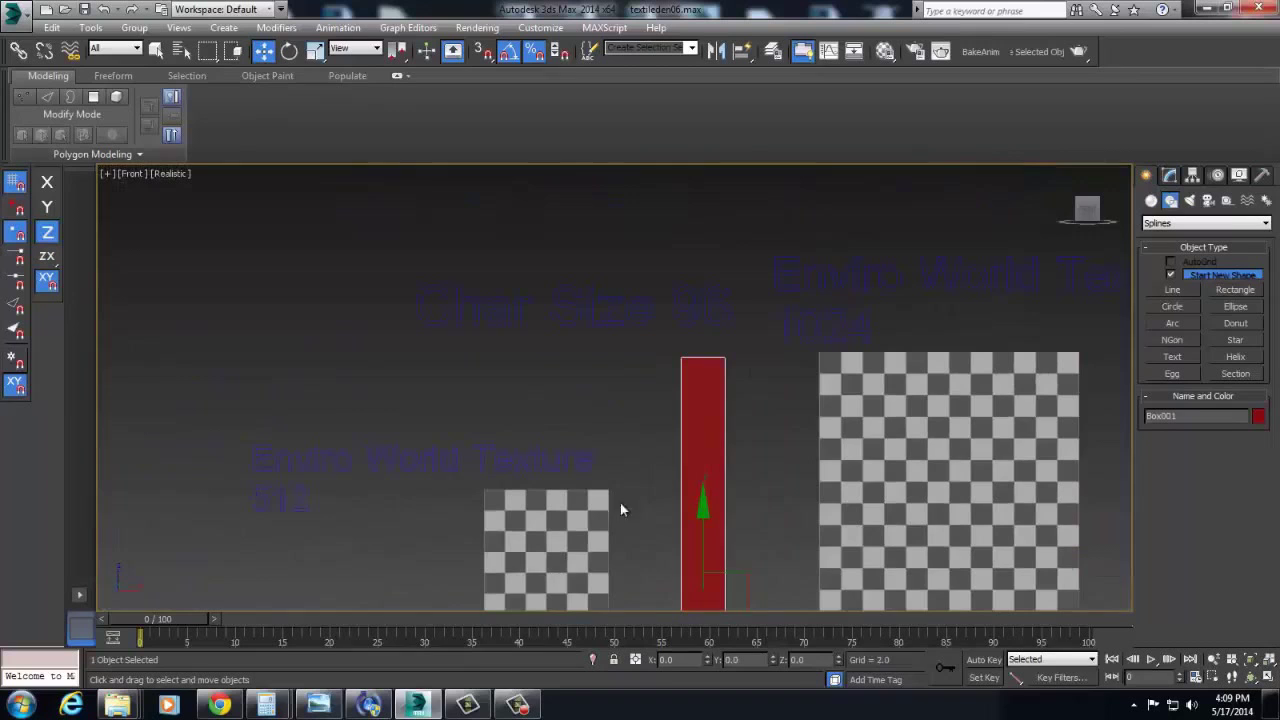
Survey the row of character boxes and checkered texture planes from the front.
middle_click_drag(585, 486, 523, 472)
scroll(480, 451, "down", 2)
scroll(523, 474, "down", 2)
middle_click_drag(595, 531, 529, 557)
scroll(678, 475, "down", 2)
middle_click_drag(800, 440, 621, 460)
scroll(678, 473, "down", 2)
middle_click_drag(523, 266, 723, 249)
scroll(591, 311, "up", 2)
Examine the row of boxes, labels and texture planes from an angled orthographic view.
left_click_drag(494, 321, 540, 408)
left_click_drag(549, 355, 599, 408)
middle_click_drag(599, 408, 582, 408)
scroll(583, 409, "up", 3)
middle_click_drag(611, 490, 608, 397)
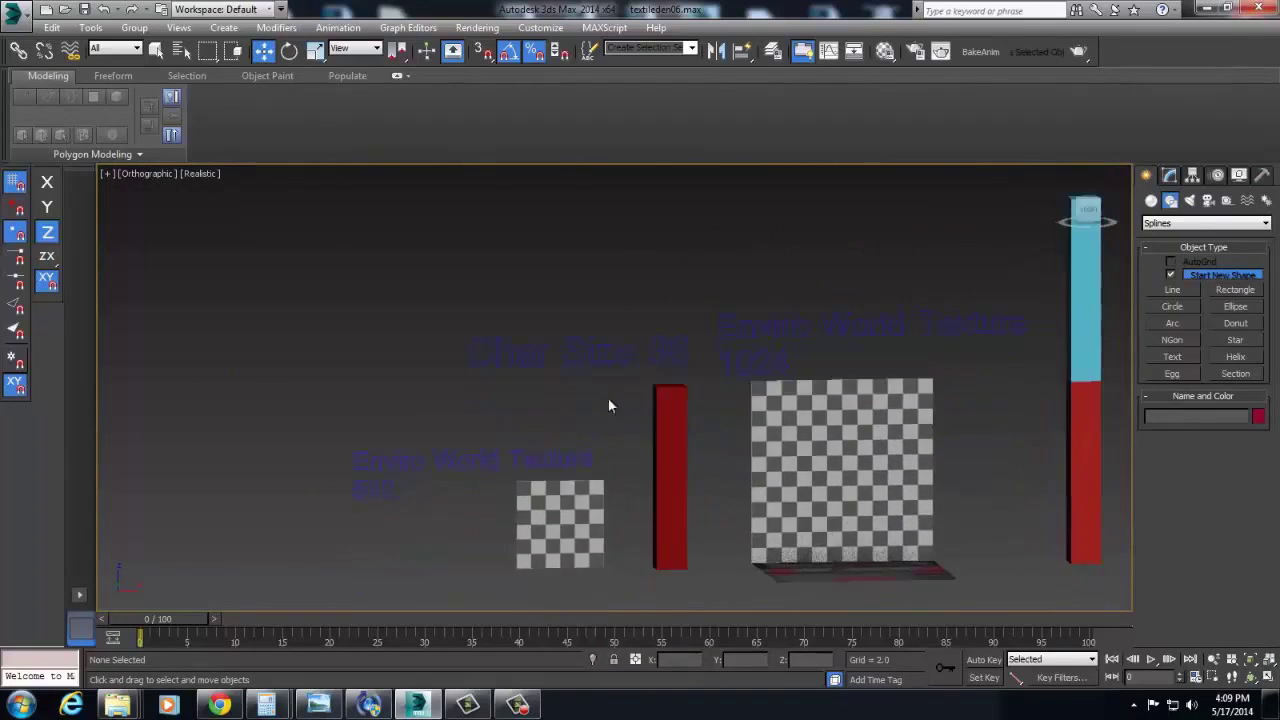
scroll(557, 444, "down", 4)
middle_click_drag(960, 455, 728, 467)
middle_click_drag(317, 471, 457, 452)
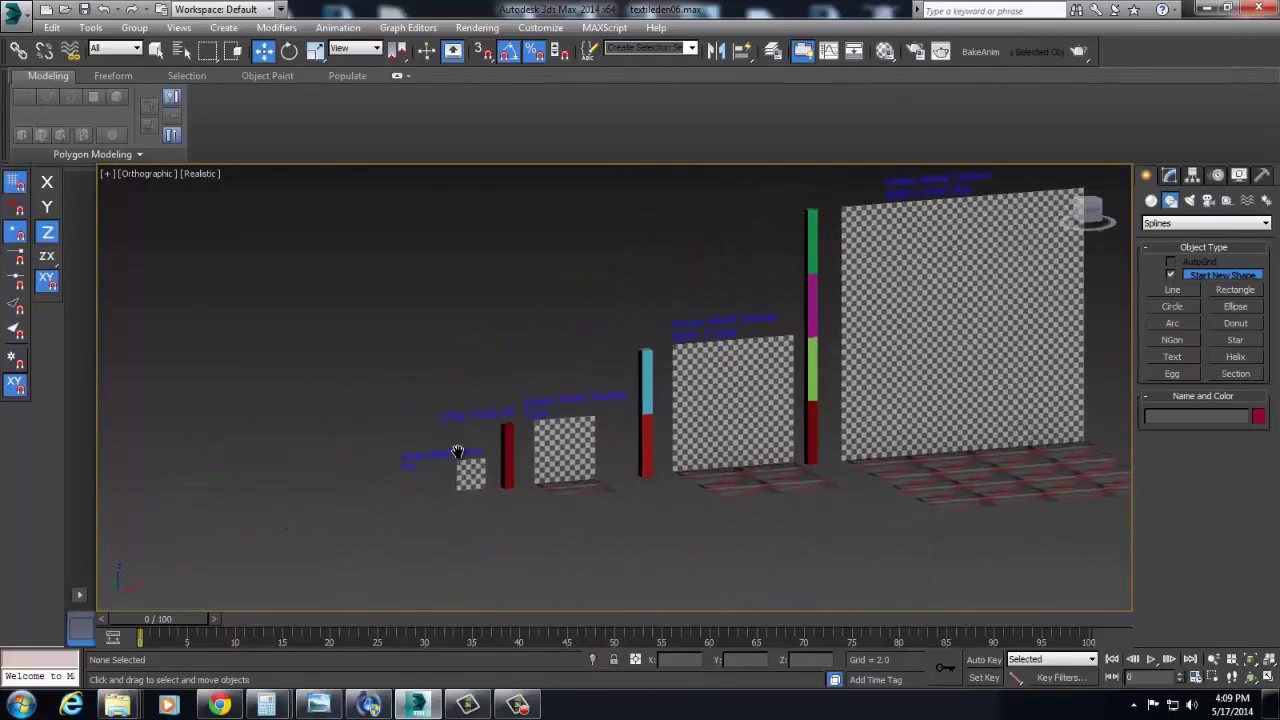
scroll(457, 452, "up", 5)
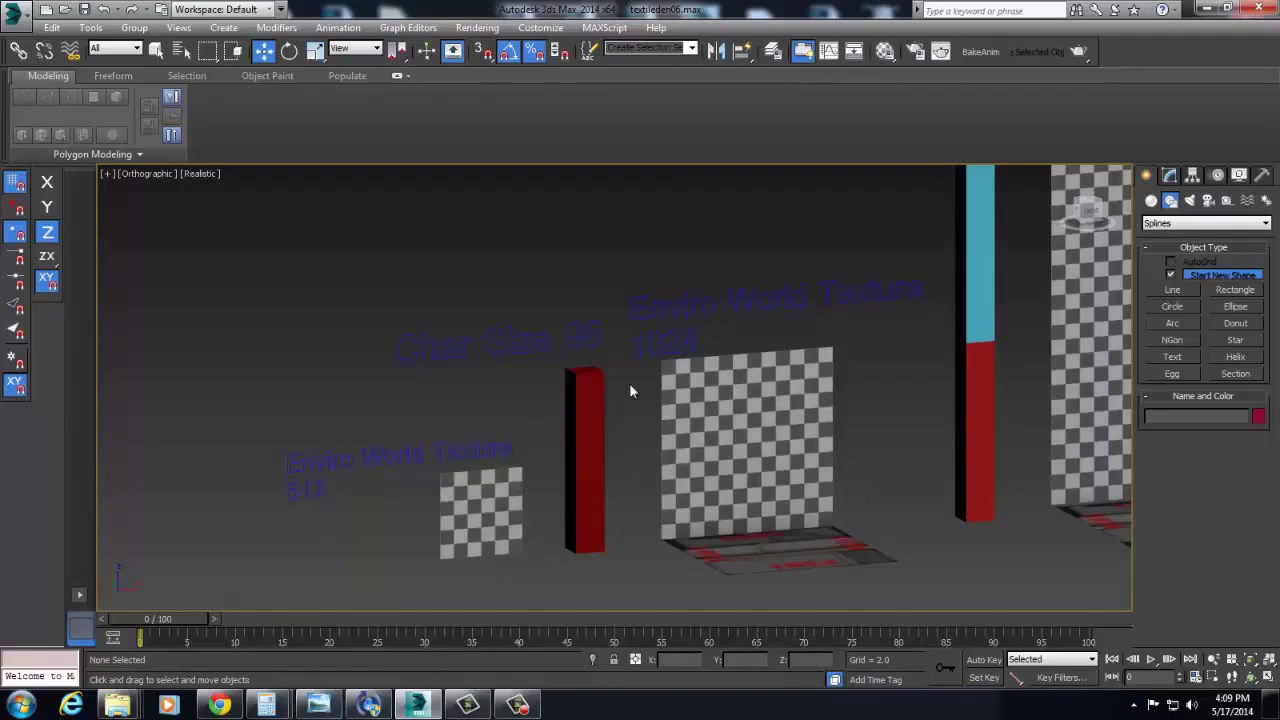
Select the single red character box and frame it in the Front view.
left_click(598, 400)
key("f")
key("z")
middle_click_drag(784, 517, 745, 541)
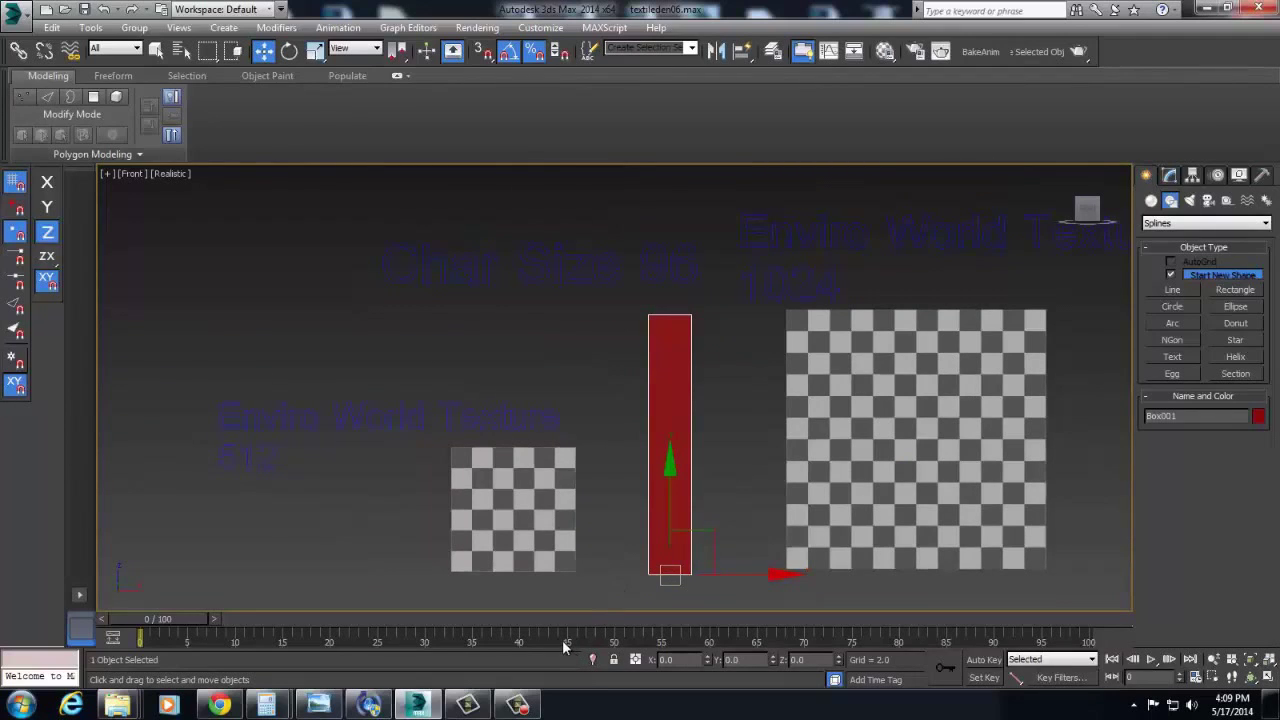
Select the "Char Size 96" label and shrink the transform gizmo.
left_click_drag(341, 218, 702, 284)
key("minus")
key("minus")
key("minus")
key("minus")
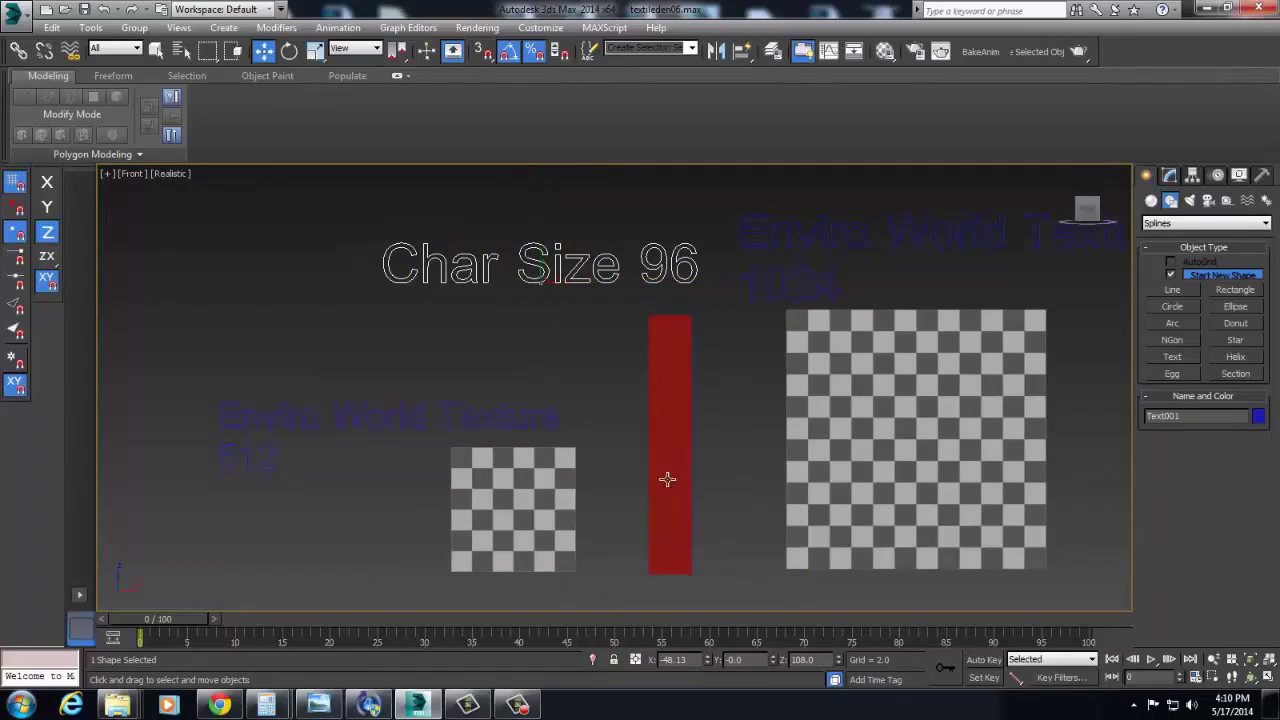
Show the grid and examine the top of the red character box against it.
middle_click_drag(669, 480, 591, 463)
key("g")
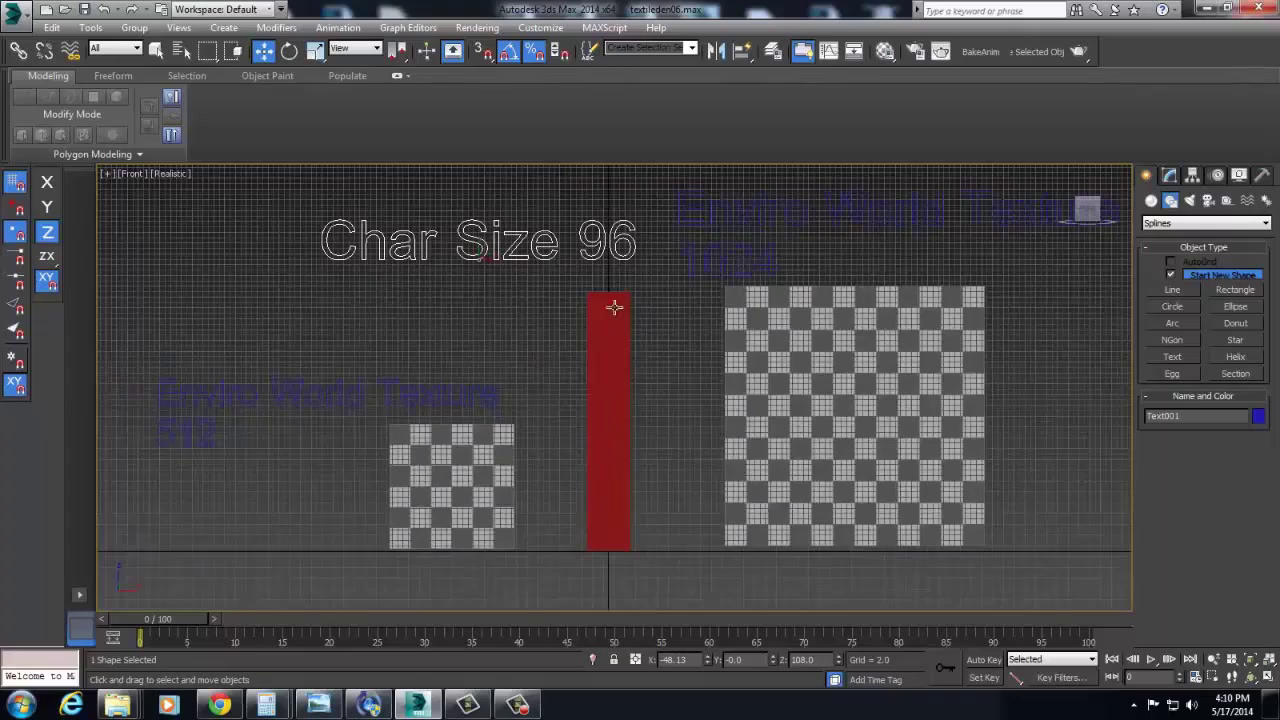
scroll(643, 491, "up", 3)
scroll(609, 277, "up", 4)
middle_click_drag(645, 316, 612, 491)
scroll(606, 290, "down", 3)
middle_click_drag(606, 290, 578, 393)
scroll(584, 305, "down", 1)
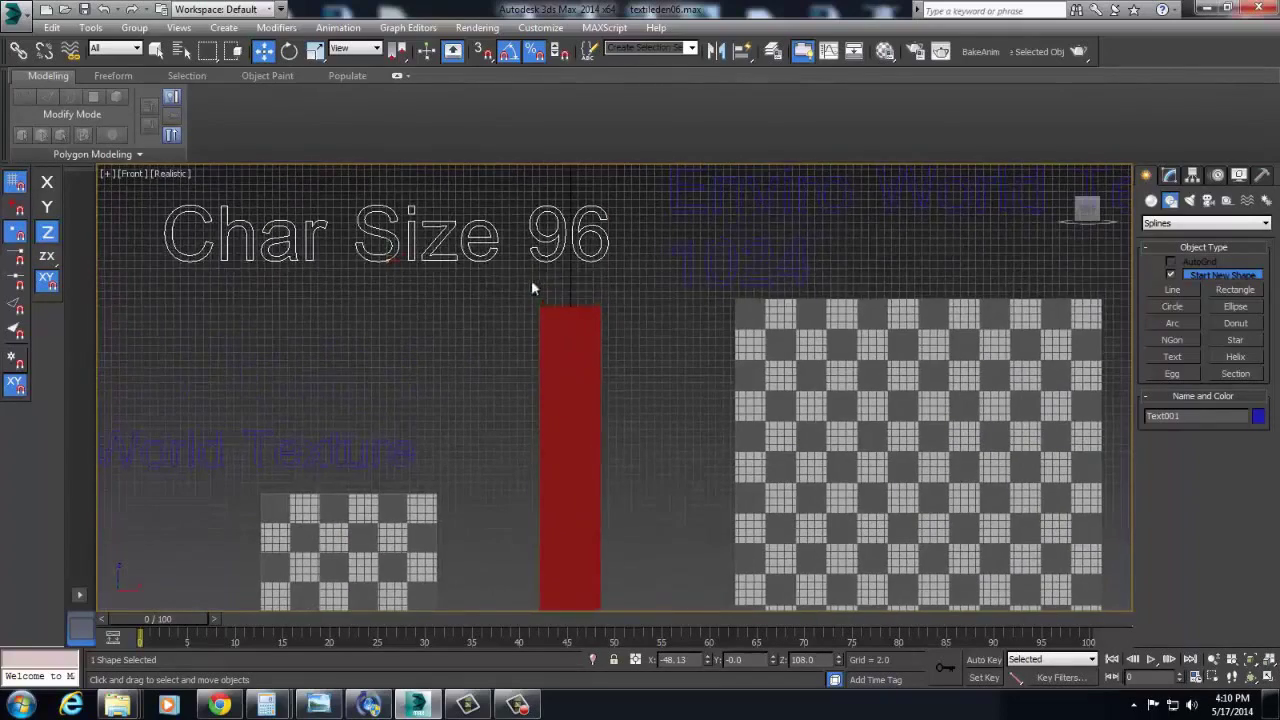
Inspect the red character box's Height parameter, then clear the selection.
left_click(568, 420)
left_click(1170, 175)
double_click(1240, 420)
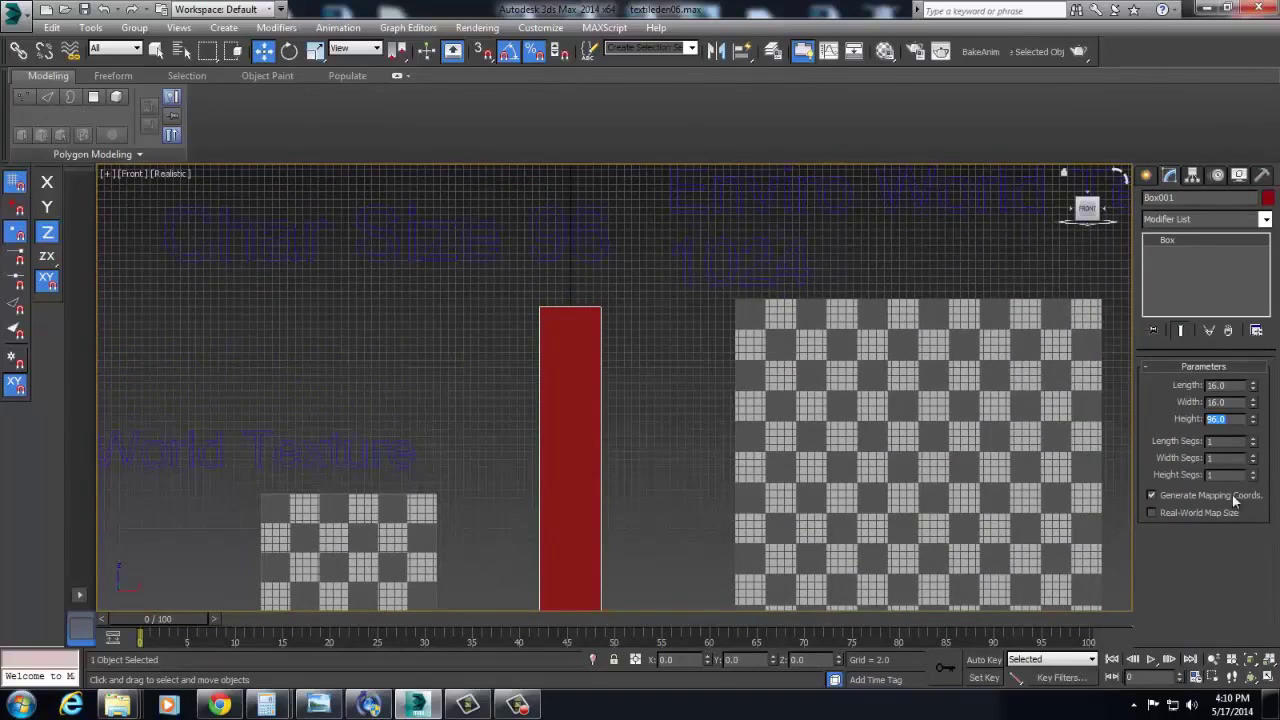
middle_click_drag(459, 539, 597, 405)
left_click(550, 396)
scroll(565, 400, "down", 3)
scroll(570, 358, "up", 2)
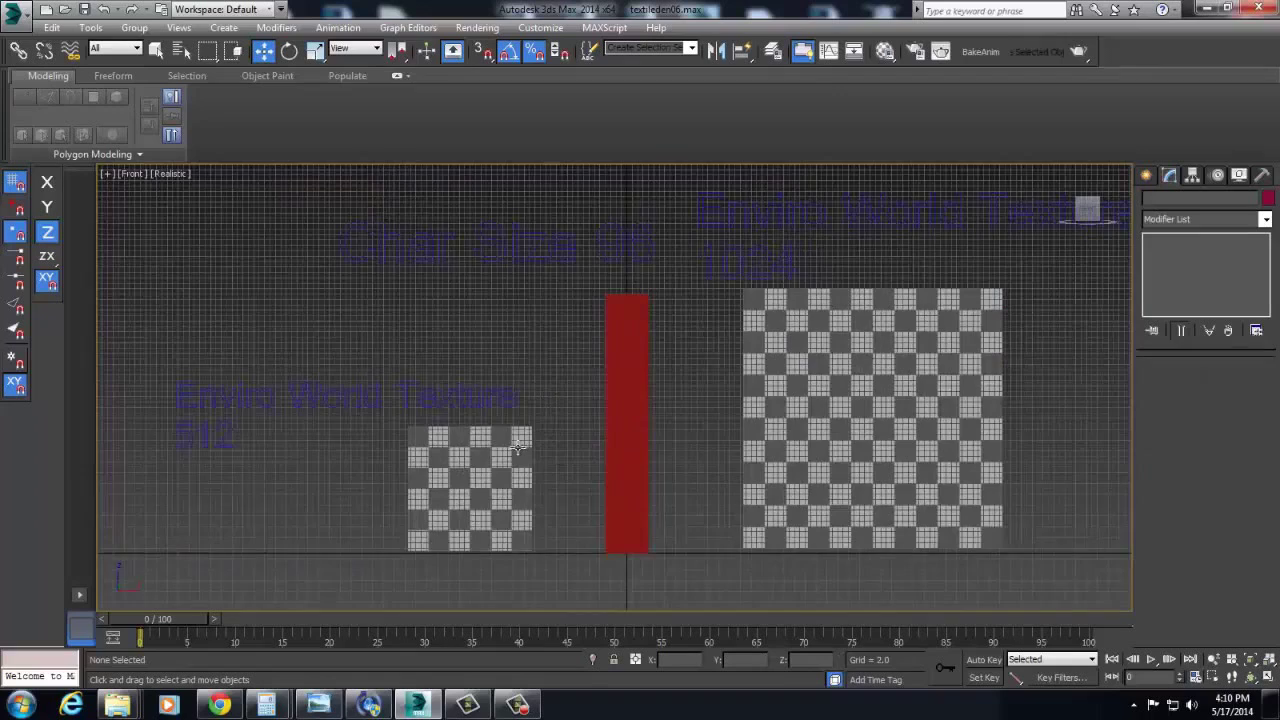
Compare the red character box with the 512 and 1024 checkered planes against the grid.
middle_click_drag(814, 402, 809, 439)
scroll(678, 452, "down", 2)
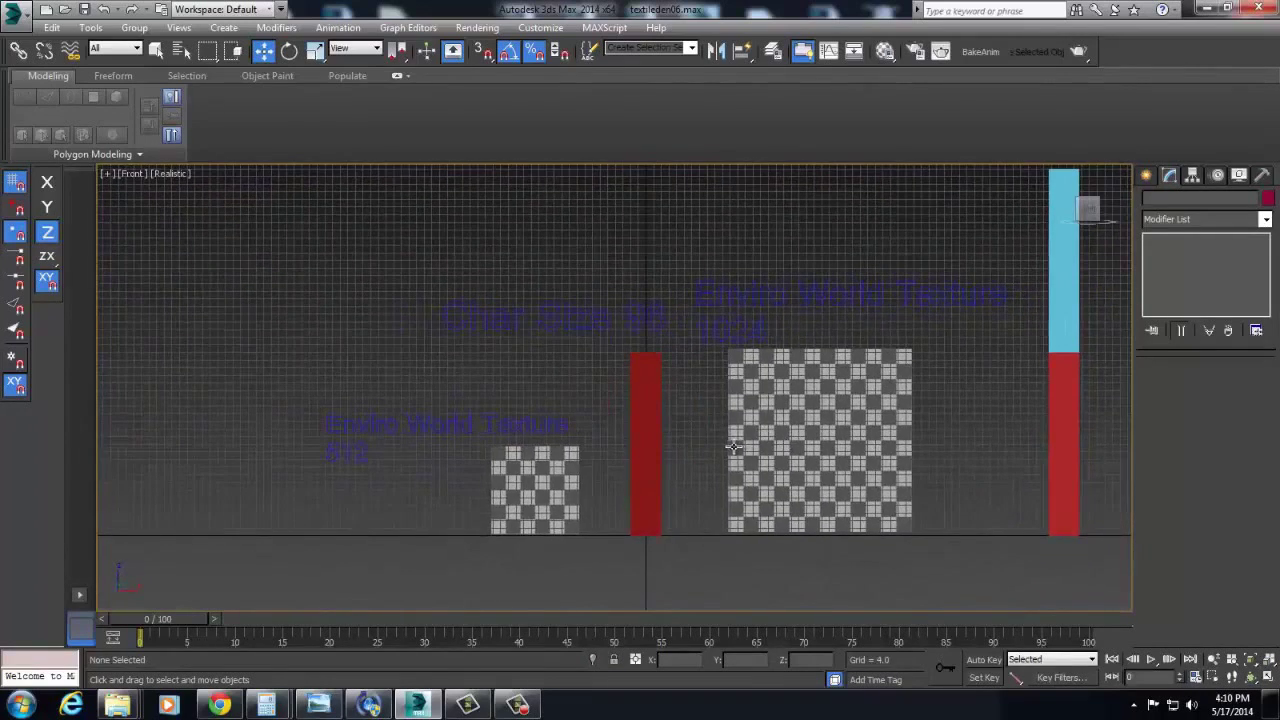
middle_click_drag(768, 448, 617, 423)
middle_click_drag(684, 525, 744, 518)
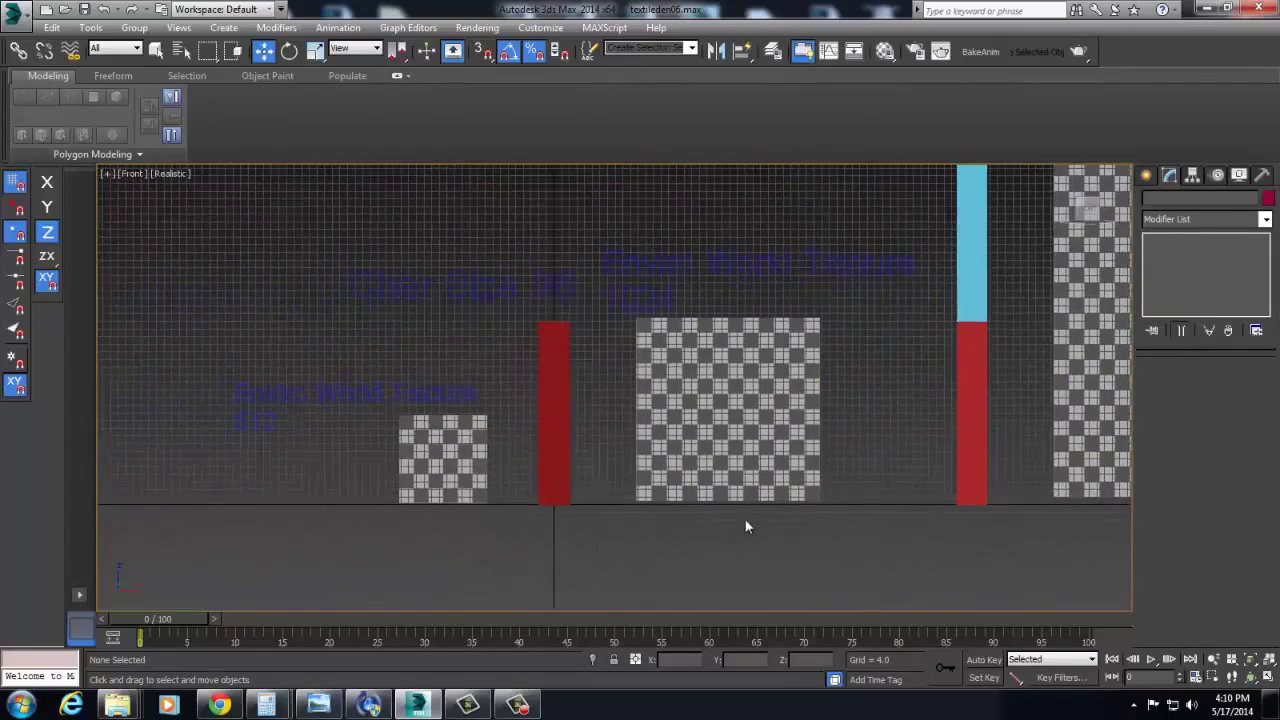
middle_click_drag(657, 499, 628, 514)
scroll(629, 511, "up", 4)
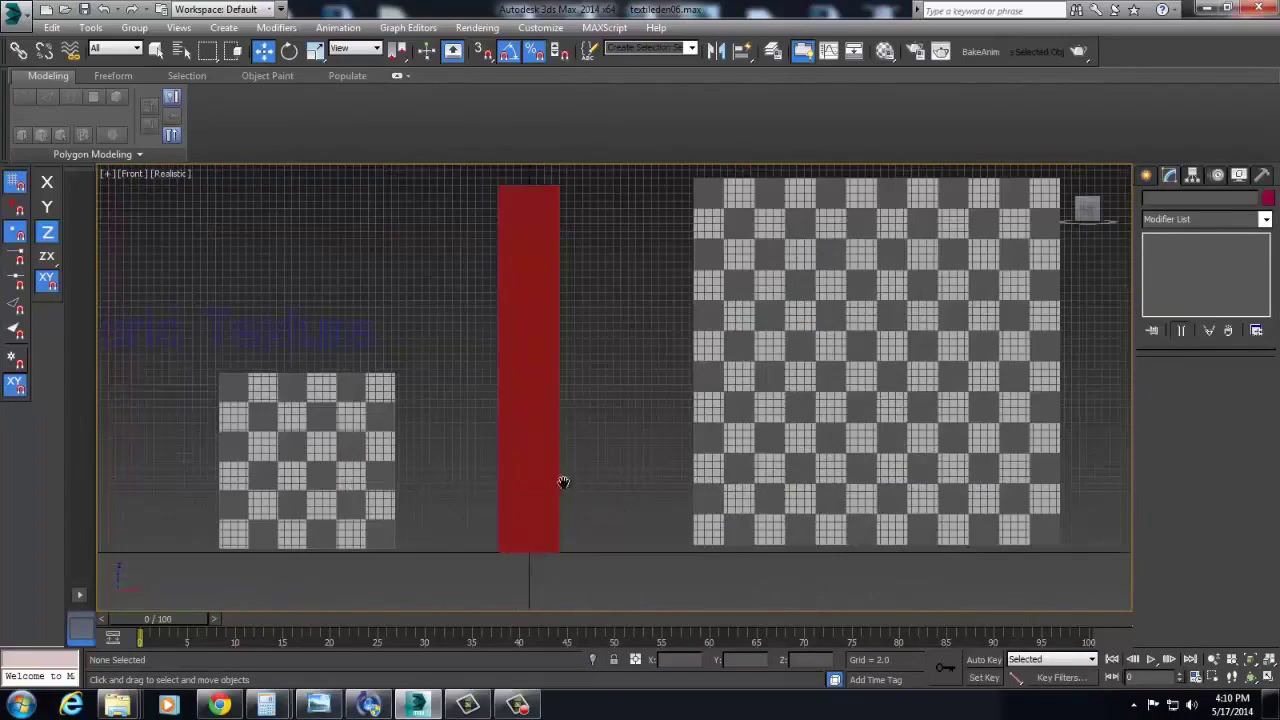
Check the parameters of the "Enviro World Texture 1024" label and the red character box.
middle_click_drag(518, 344, 667, 281)
left_click(521, 423)
left_click(667, 281)
middle_click_drag(743, 337, 949, 241)
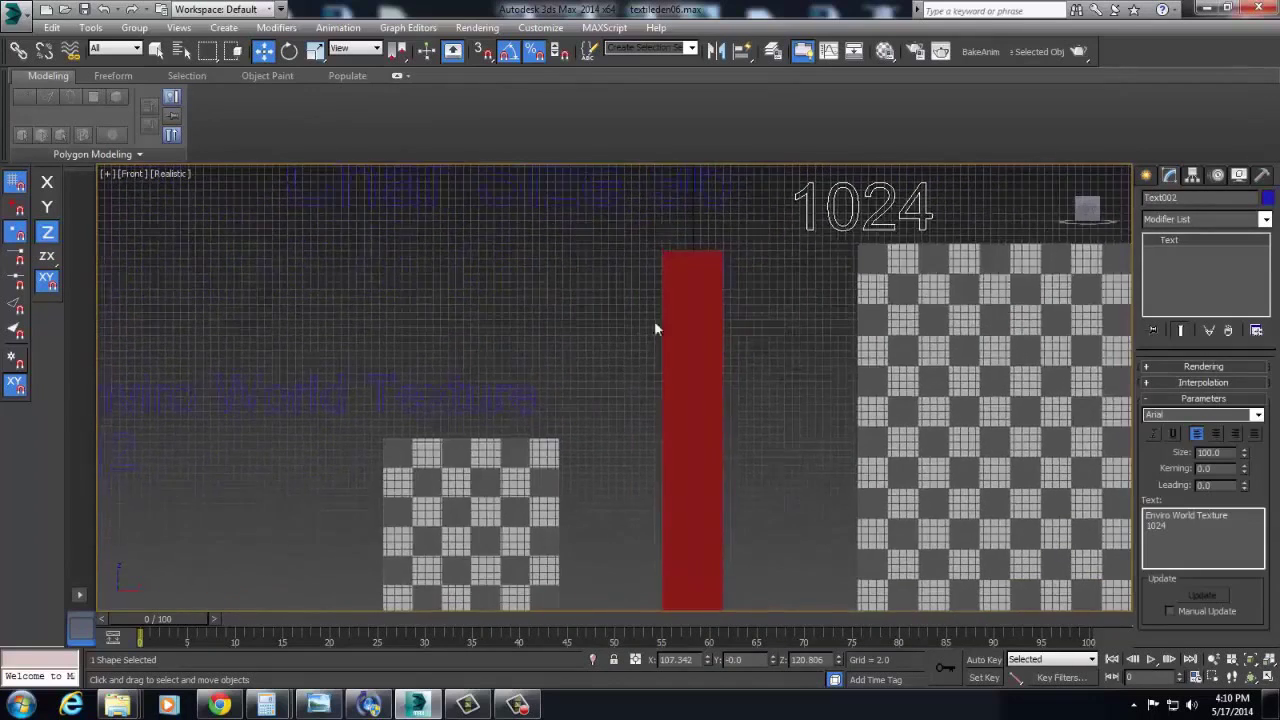
scroll(688, 342, "down", 1)
left_click(688, 508)
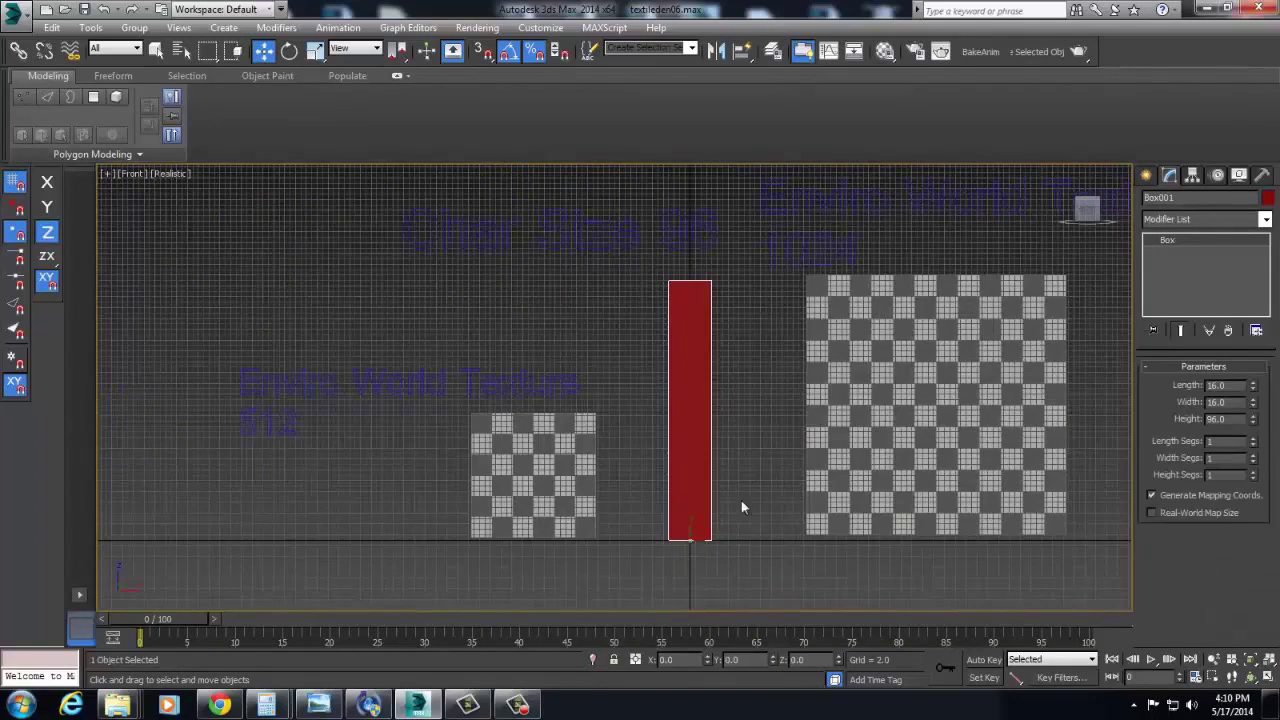
middle_click_drag(770, 257, 752, 308)
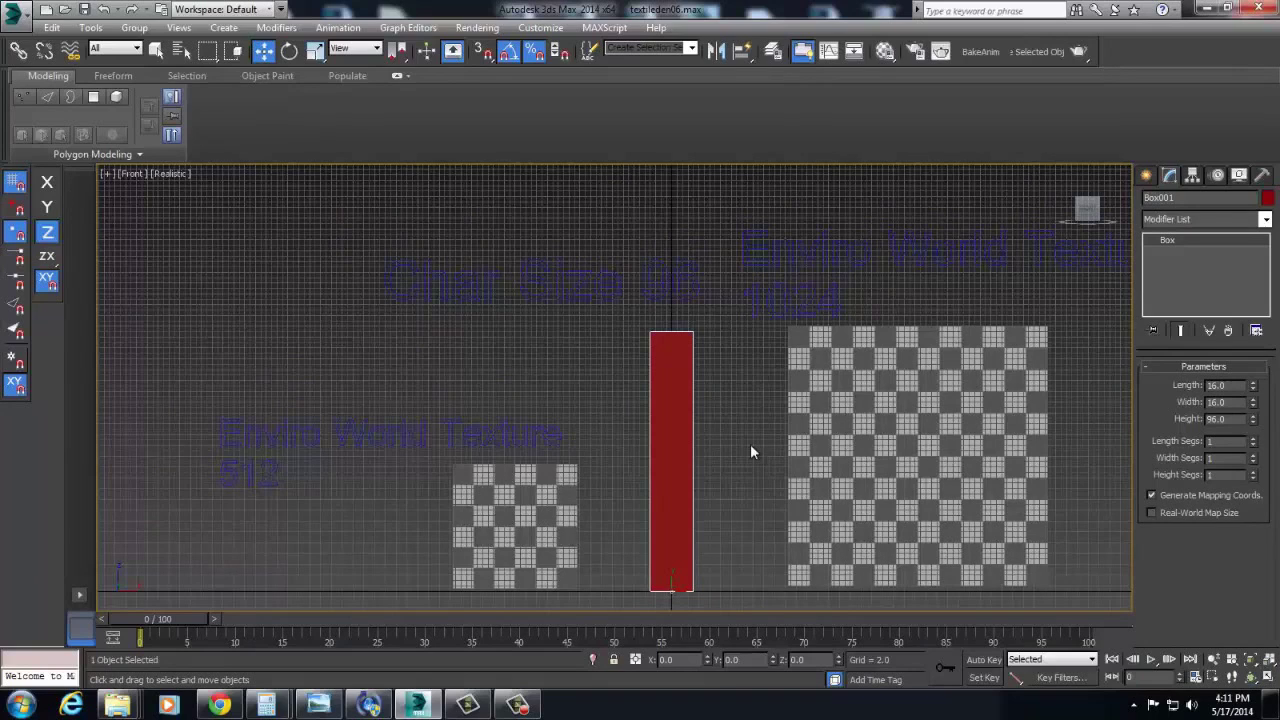
Switch the viewport to Perspective, clear the selection and bring the smaller reference objects into view.
key("p")
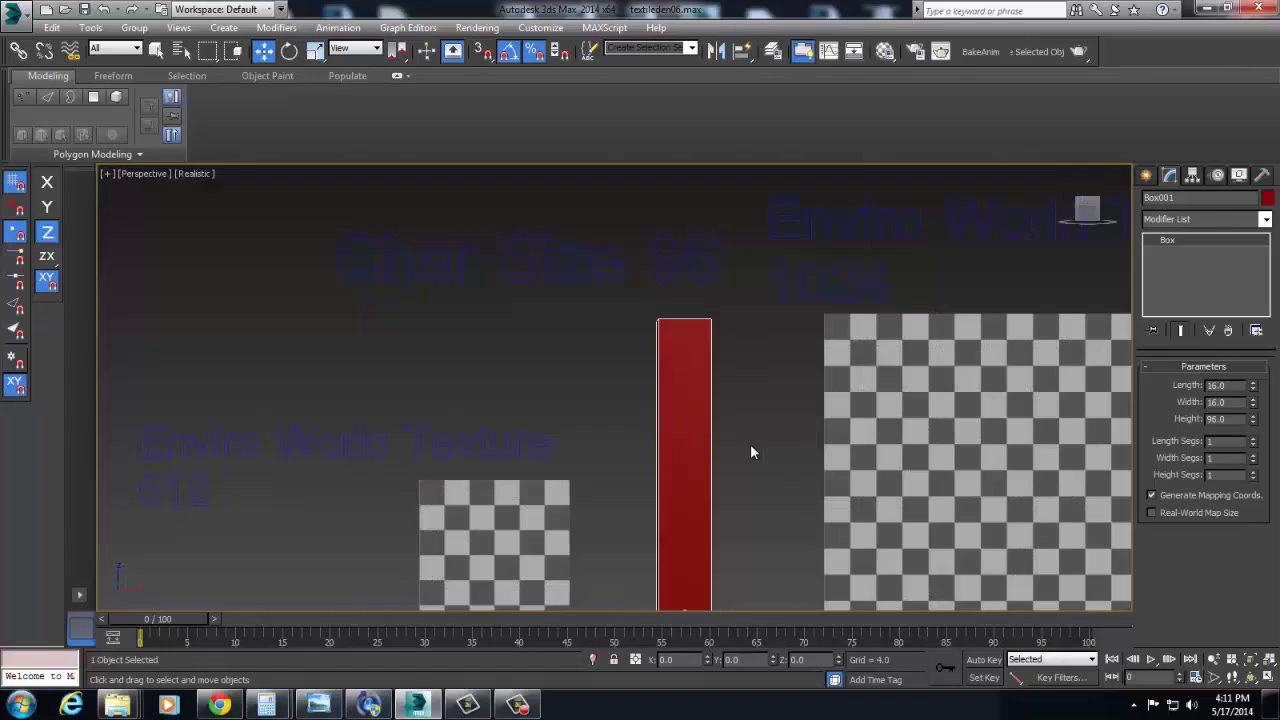
scroll(751, 452, "down", 5)
scroll(700, 439, "up", 3)
left_click(697, 433)
middle_click_drag(651, 491, 588, 457)
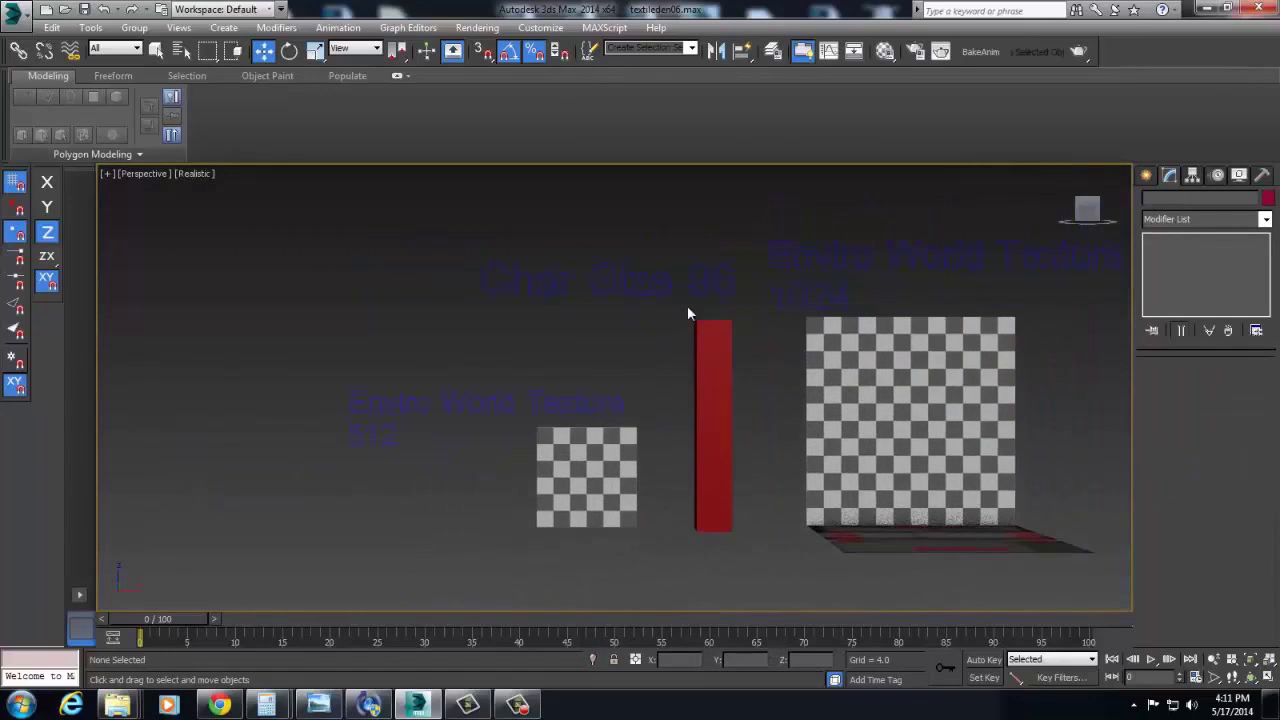
Survey the full row of stacked boxes and texture planes in Perspective, ending near the single red box.
middle_click_drag(592, 366, 563, 377)
scroll(563, 377, "down", 5)
middle_click_drag(899, 408, 877, 437)
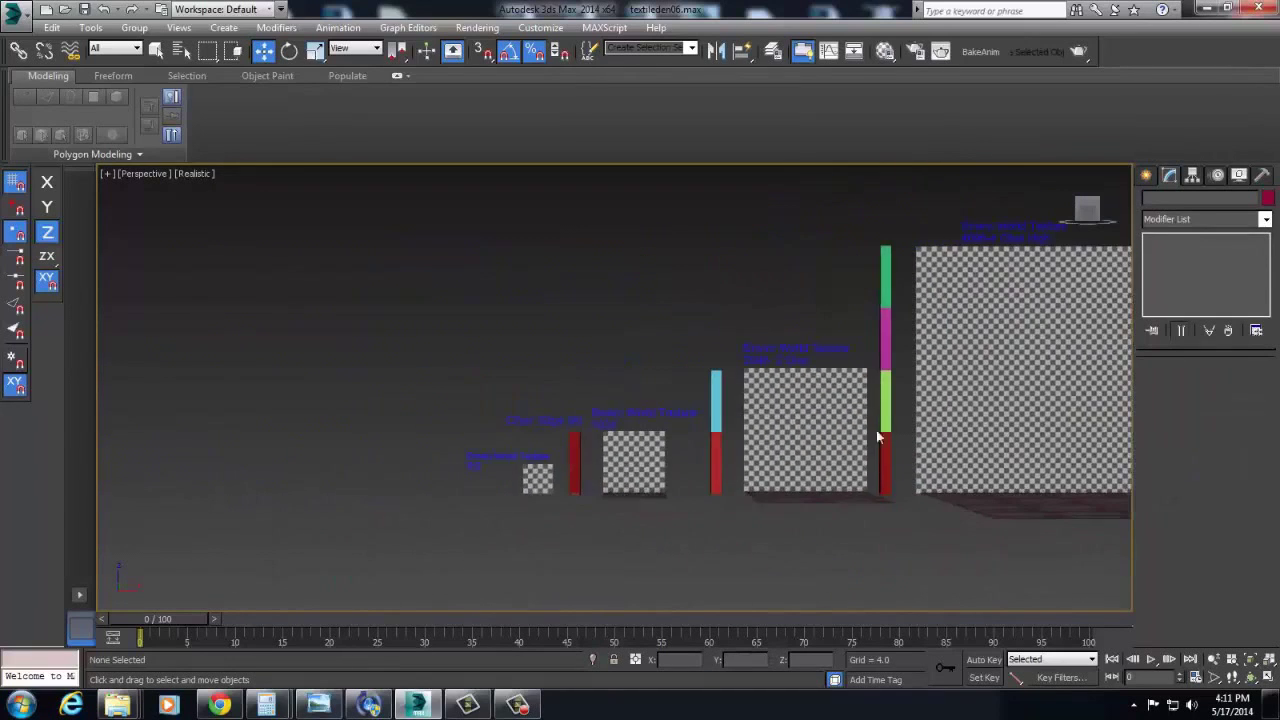
scroll(573, 467, "up", 4)
middle_click_drag(637, 436, 913, 421)
scroll(972, 388, "up", 2)
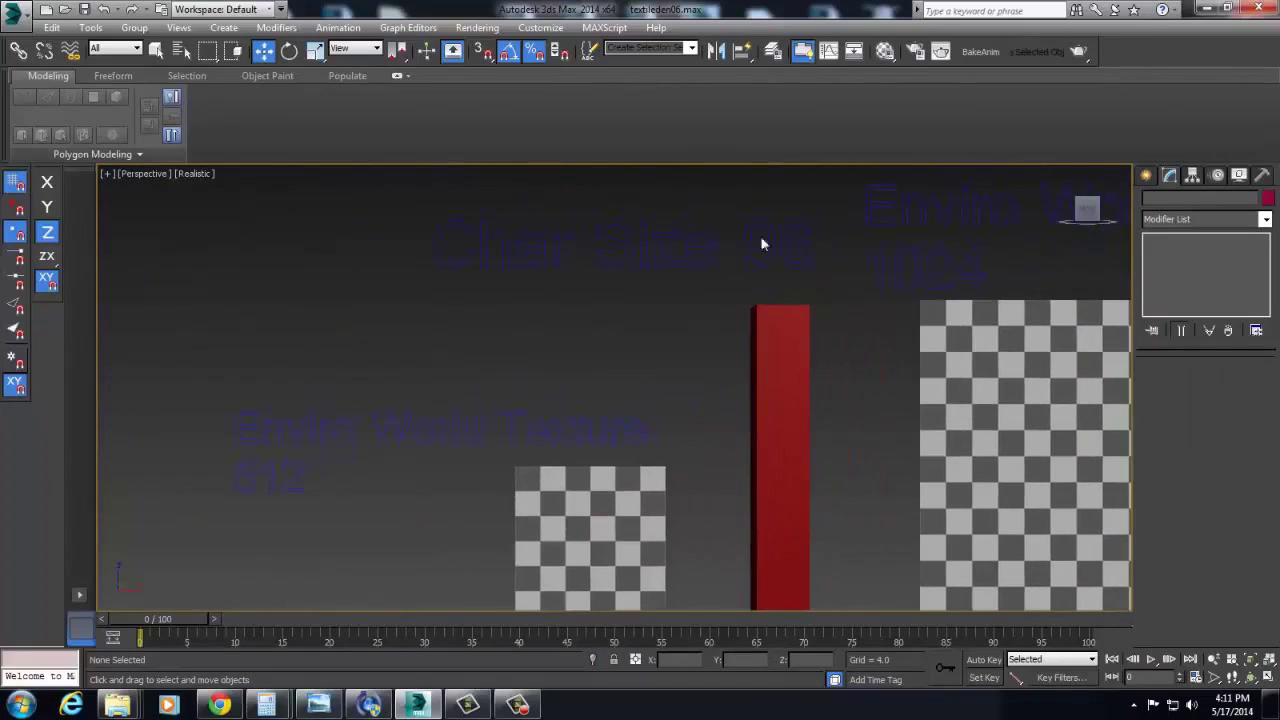
Select the "Enviro World Texture 1024" label and examine its checkered plane and floor tile.
left_click_drag(857, 294, 750, 219)
scroll(742, 371, "down", 2)
left_click(877, 308)
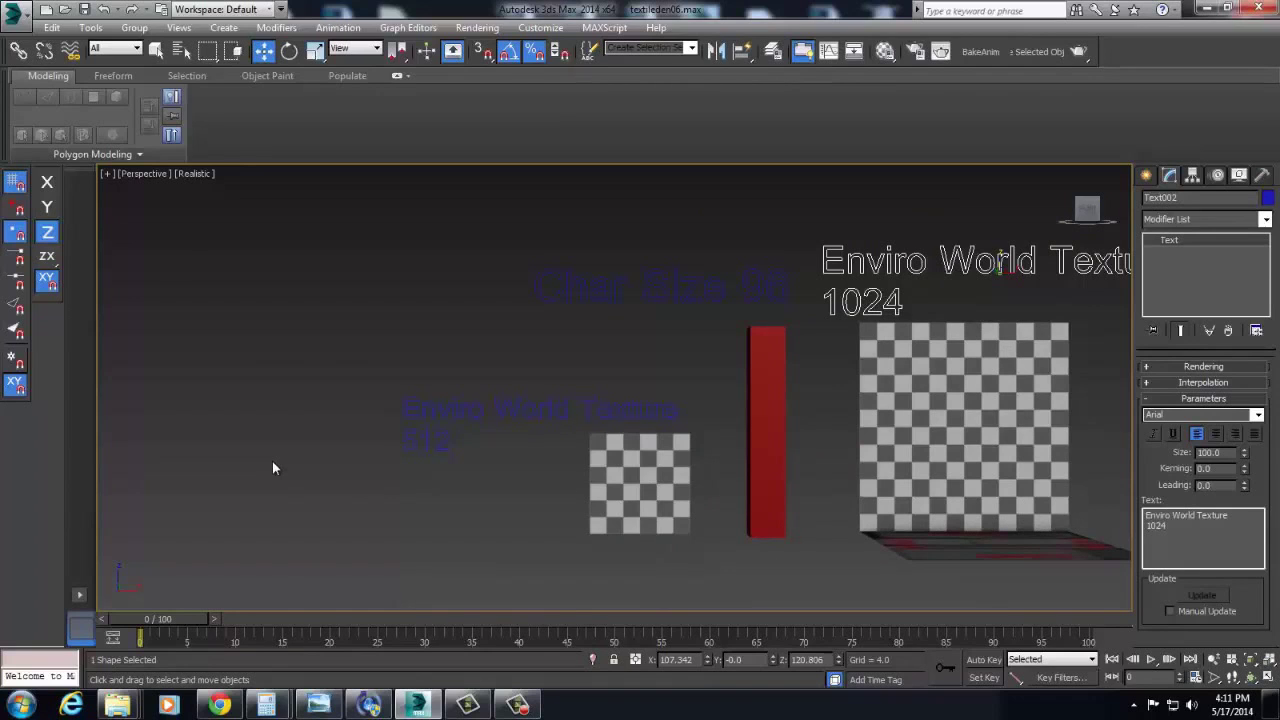
middle_click_drag(868, 330, 806, 352)
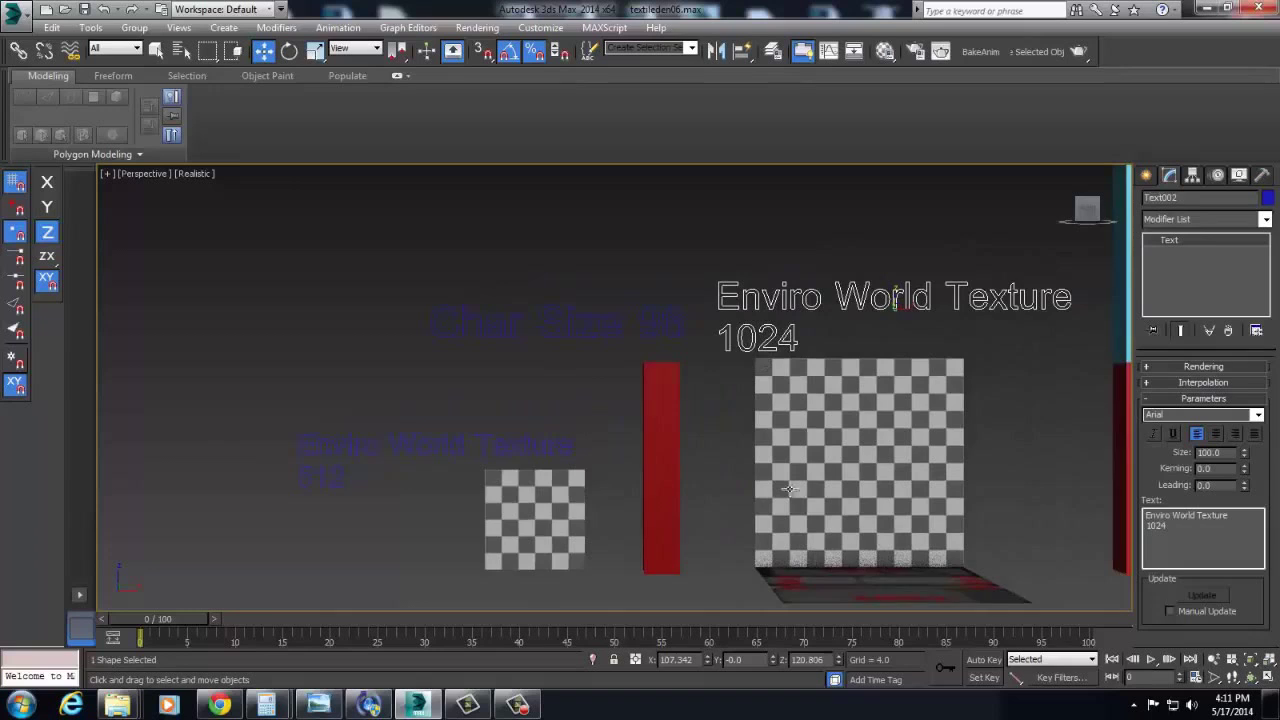
middle_click_drag(991, 483, 821, 441)
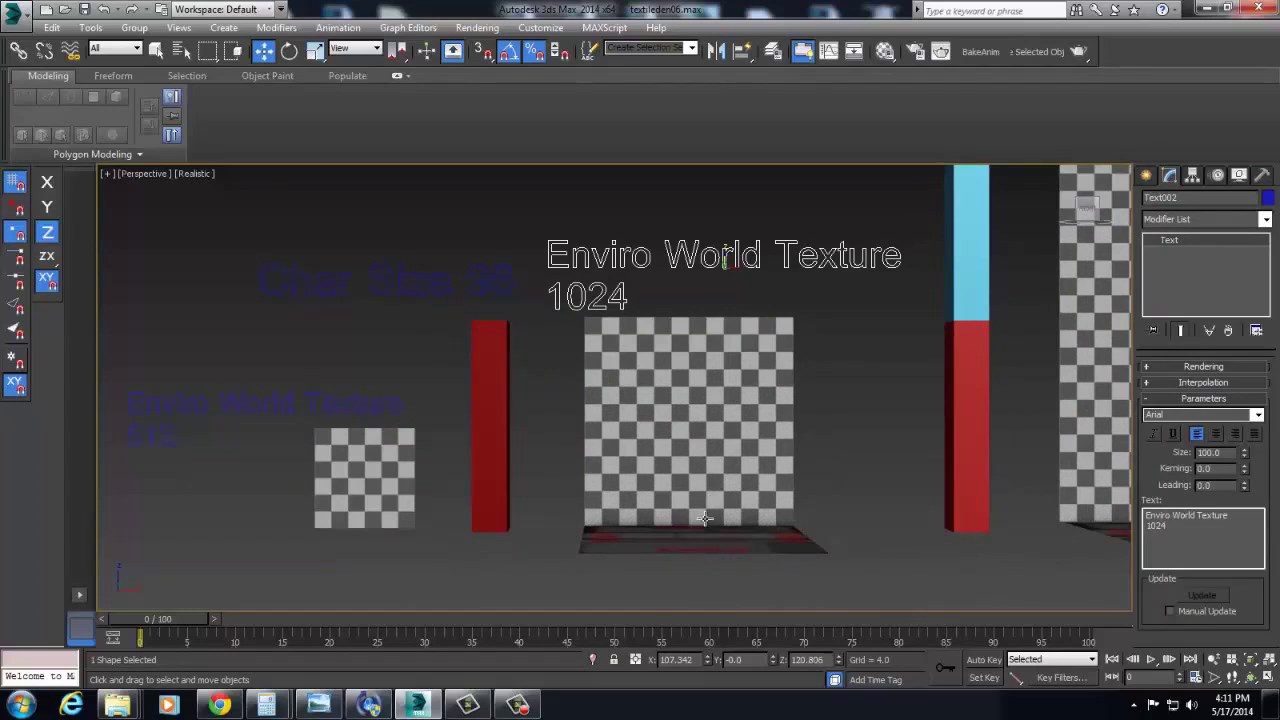
middle_click_drag(697, 517, 808, 542)
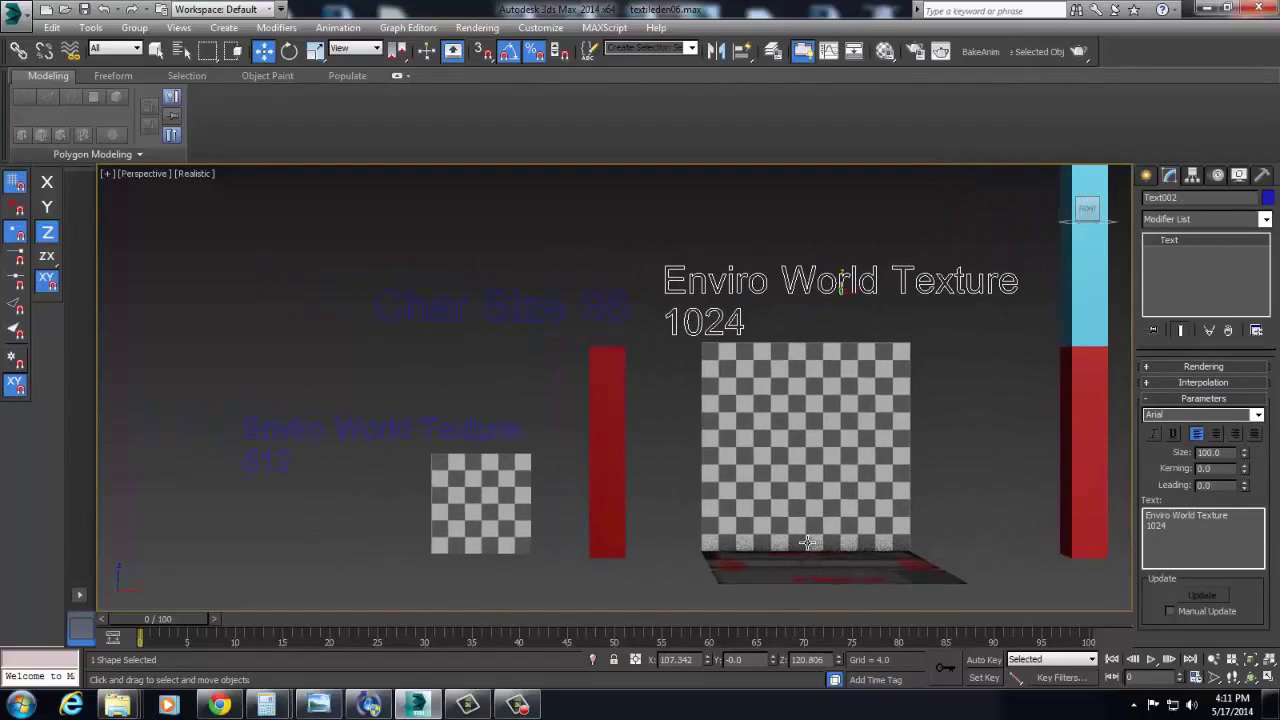
Compare the dimensions of the 1024 checkered plane and the red character box.
left_click(806, 455)
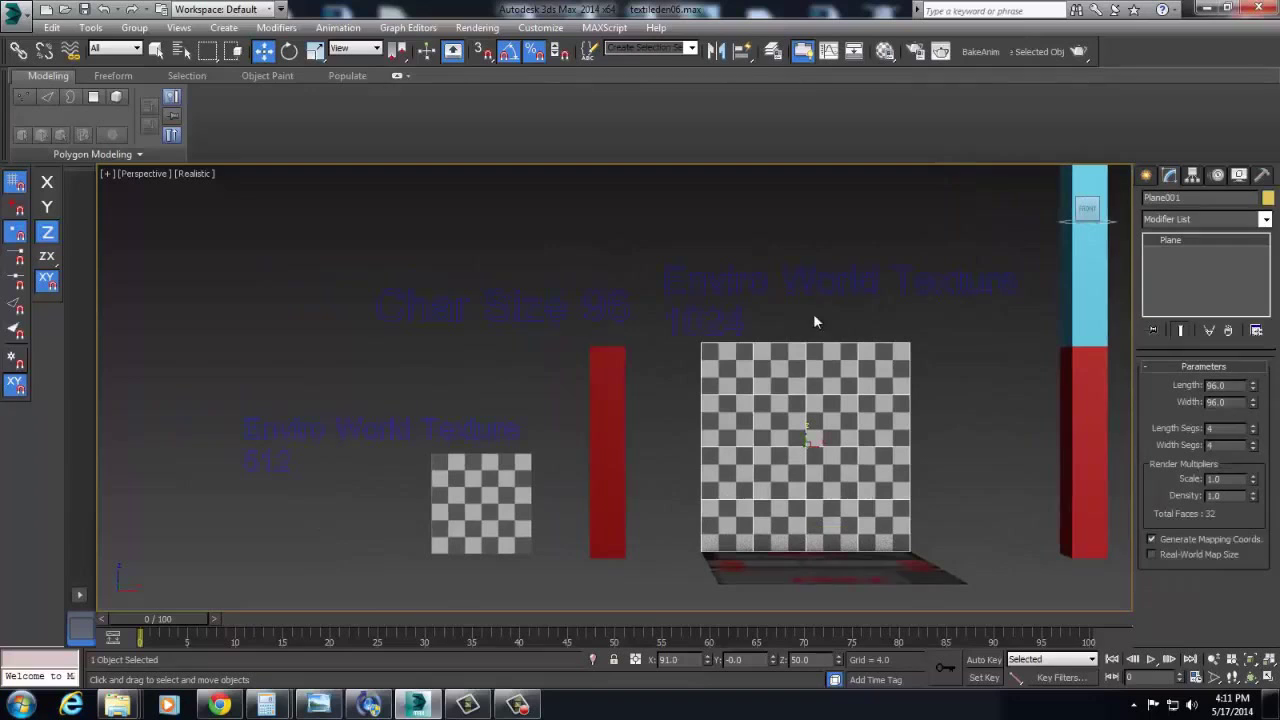
left_click(618, 540)
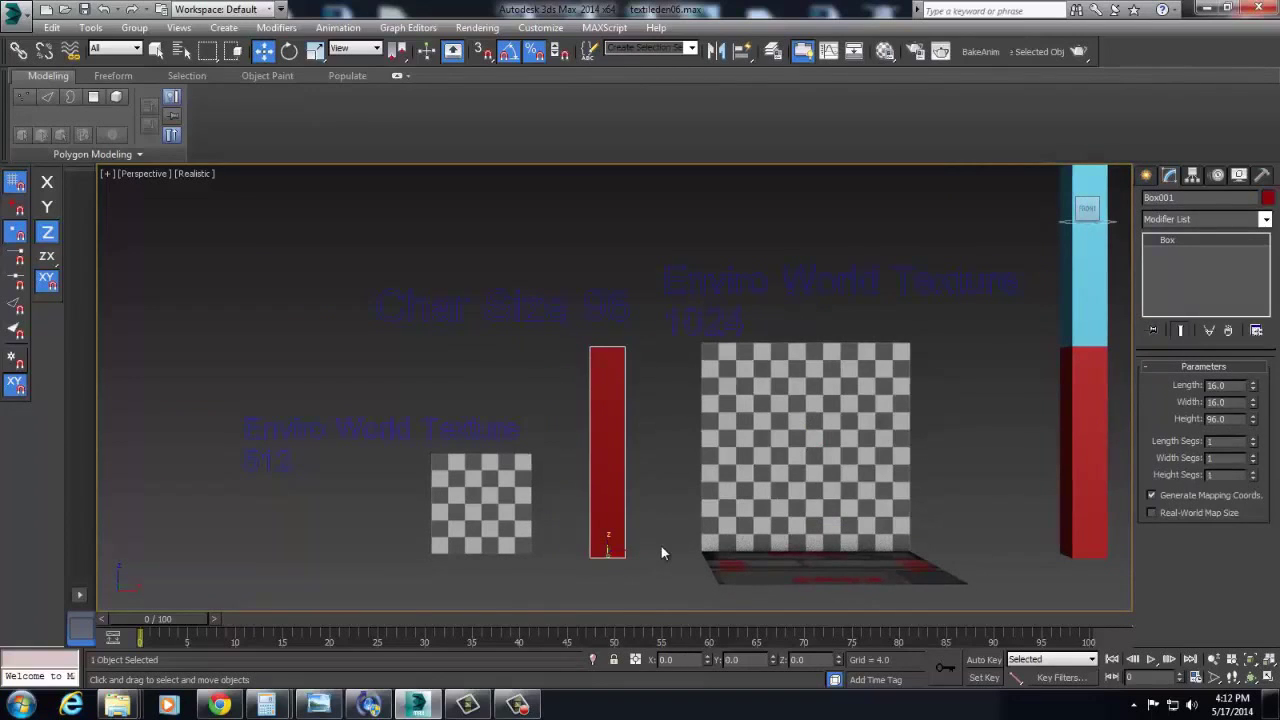
middle_click_drag(696, 557, 609, 602)
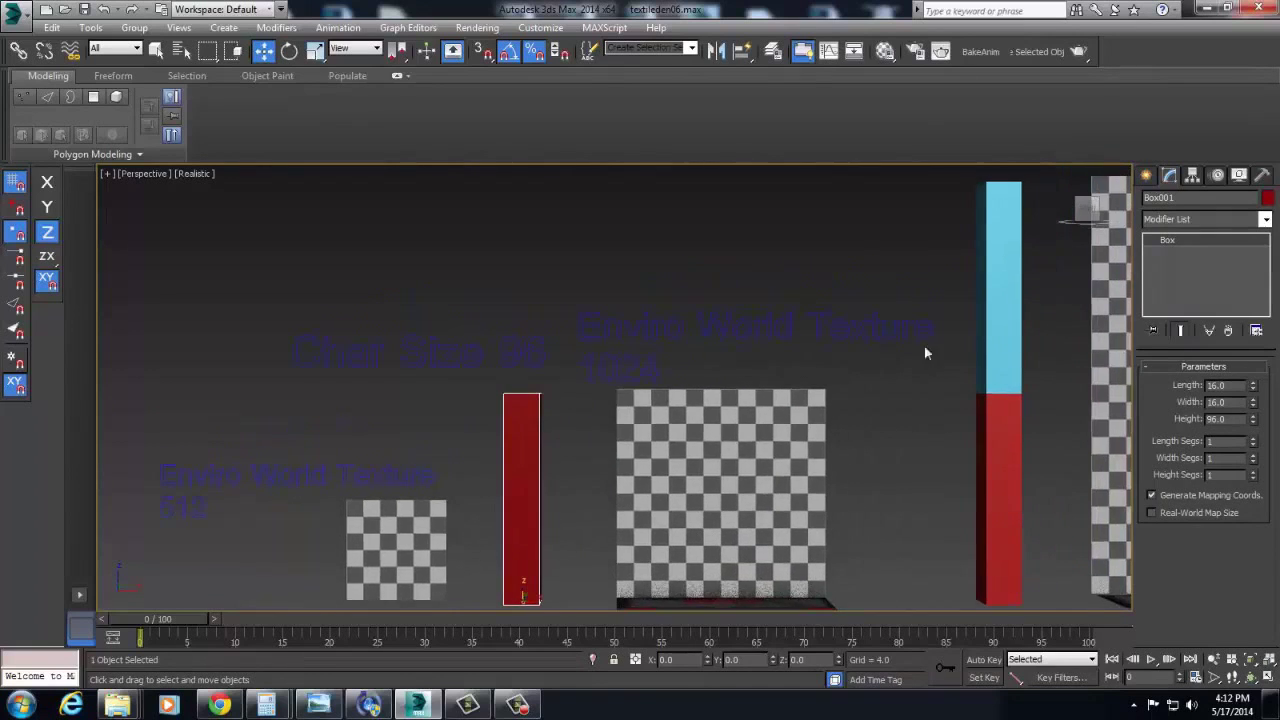
scroll(924, 345, "down", 4)
scroll(566, 540, "up", 2)
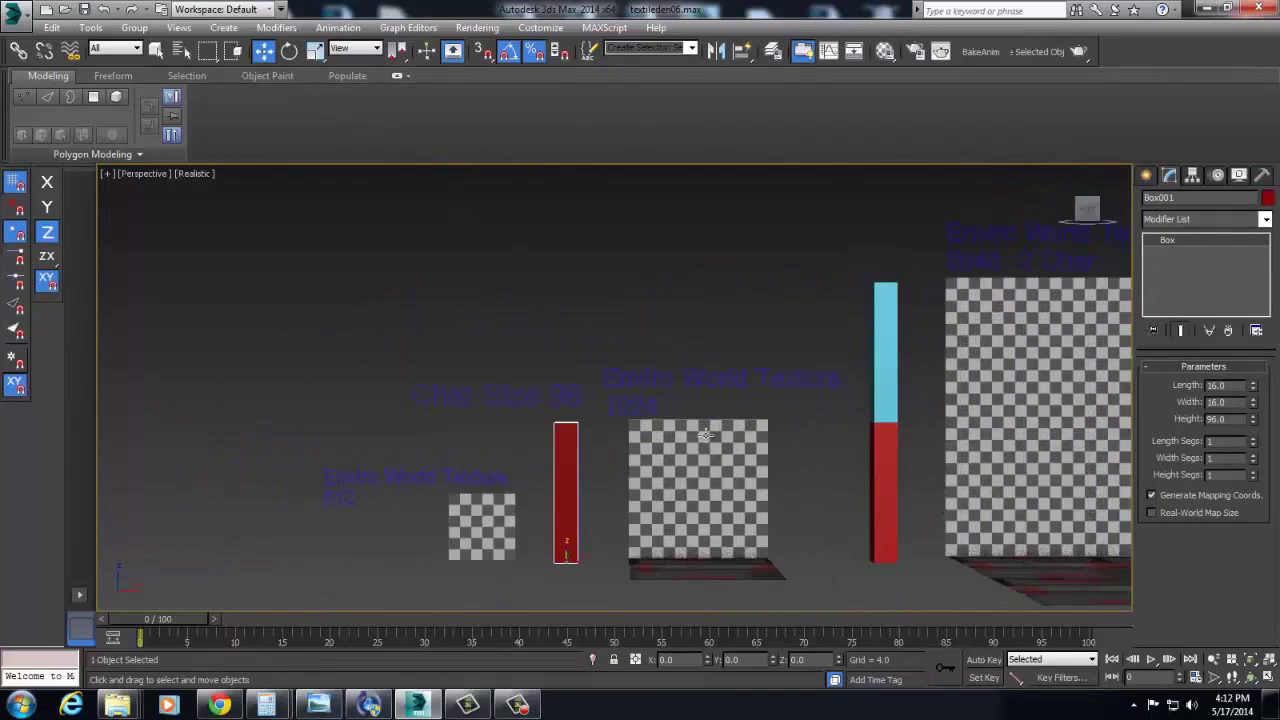
Inspect the "Char Size 96" label and the red character box beneath it.
left_click(541, 395)
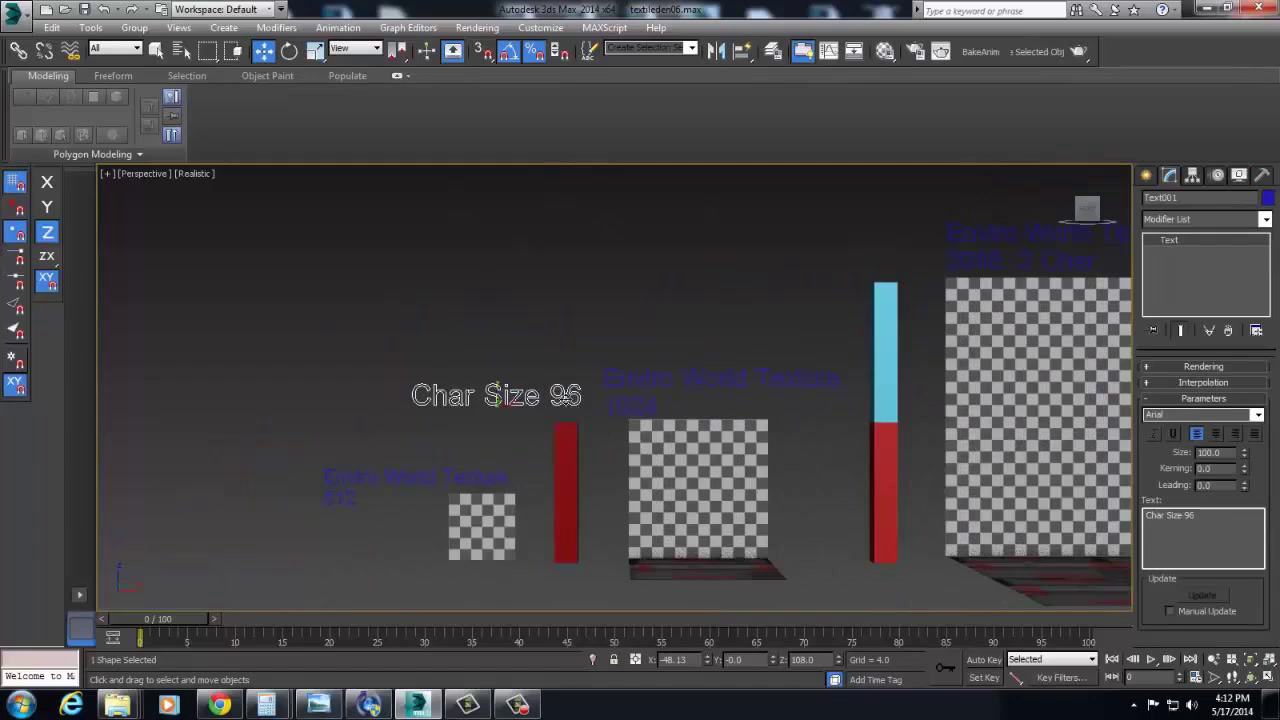
scroll(649, 526, "up", 4)
middle_click_drag(649, 526, 690, 470)
scroll(720, 403, "down", 2)
left_click(737, 437)
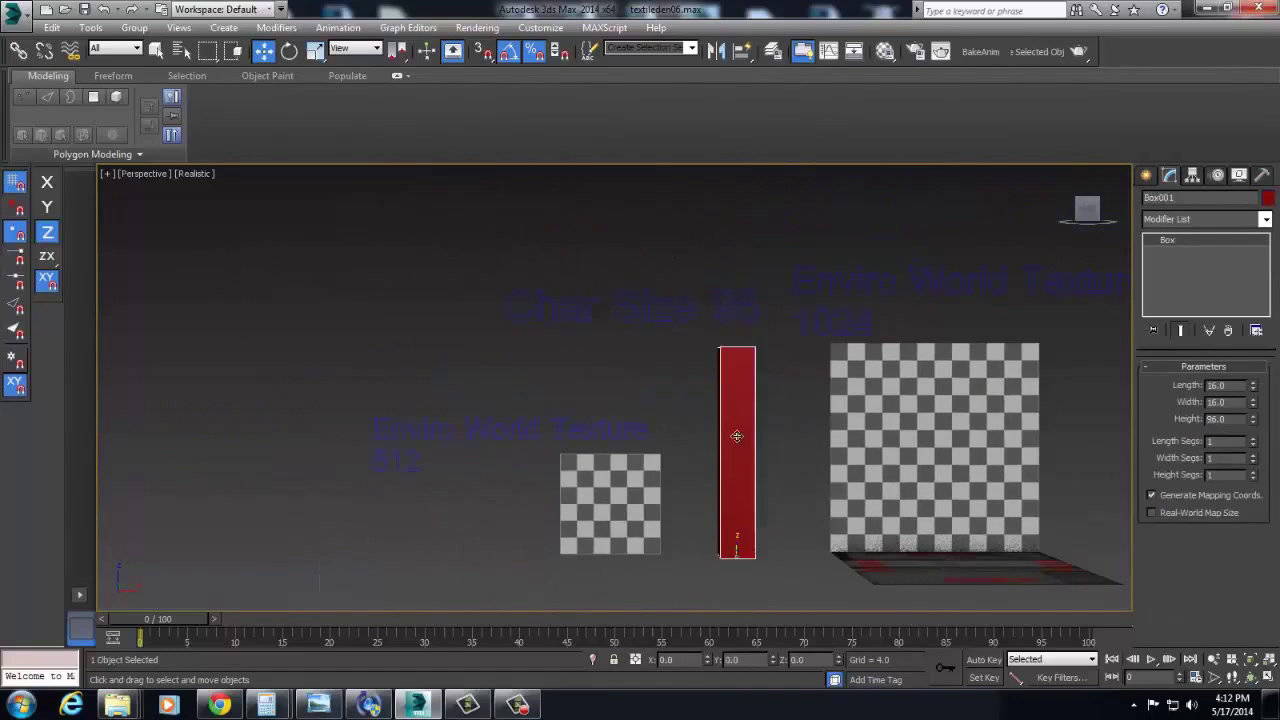
Check the 512 plane's base Plane dimensions and its label, and compare them with the 1024 plane's dimensions.
left_click(638, 465)
left_click(1174, 253)
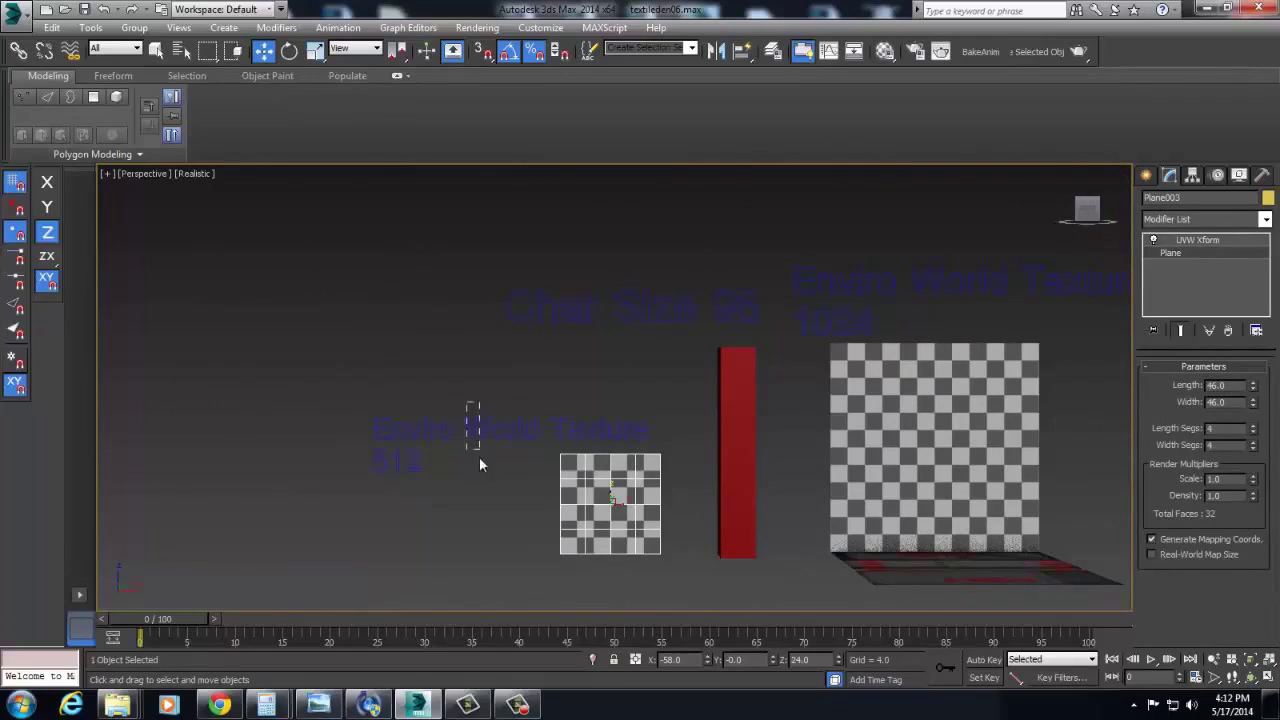
left_click_drag(479, 456, 364, 483)
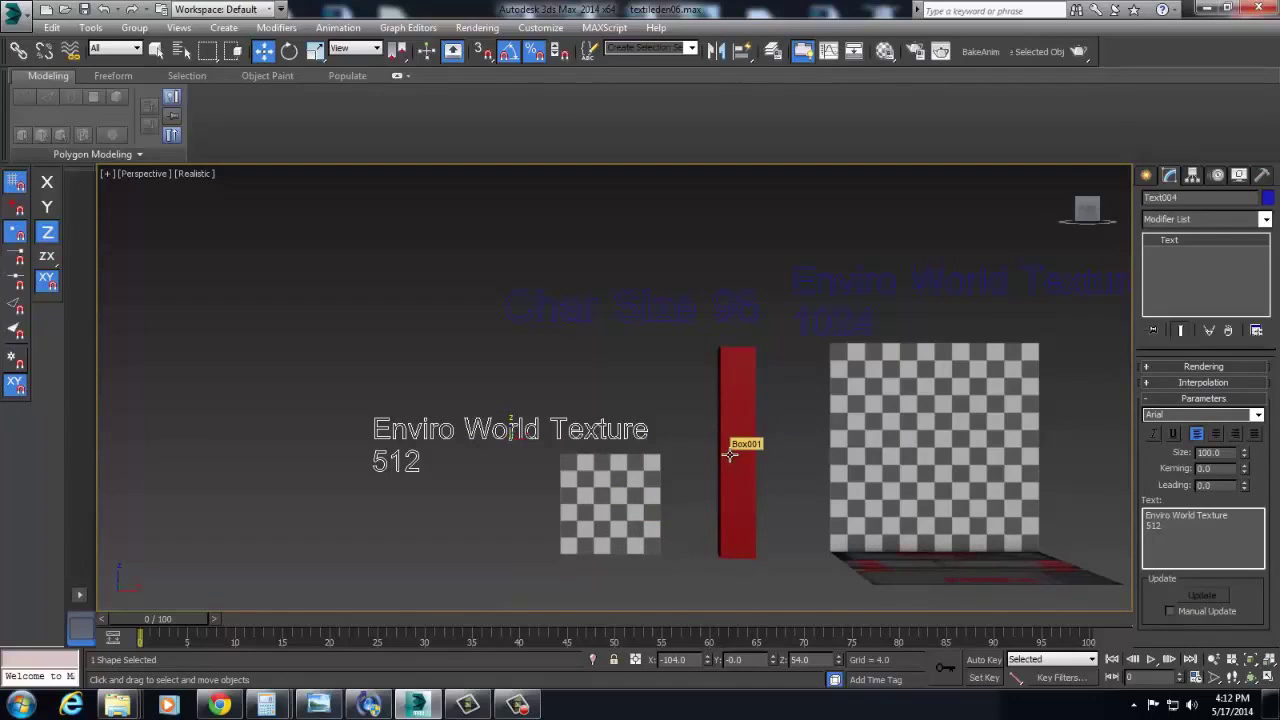
middle_click_drag(823, 494, 708, 468)
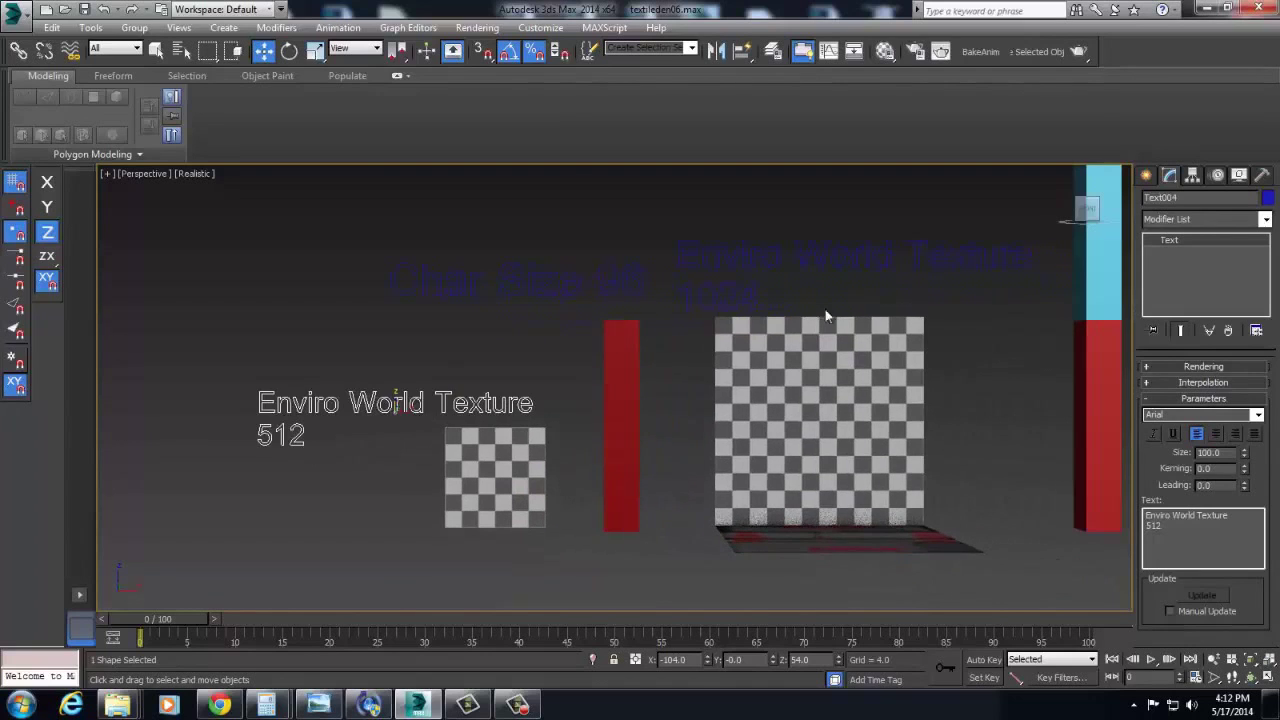
left_click(795, 414)
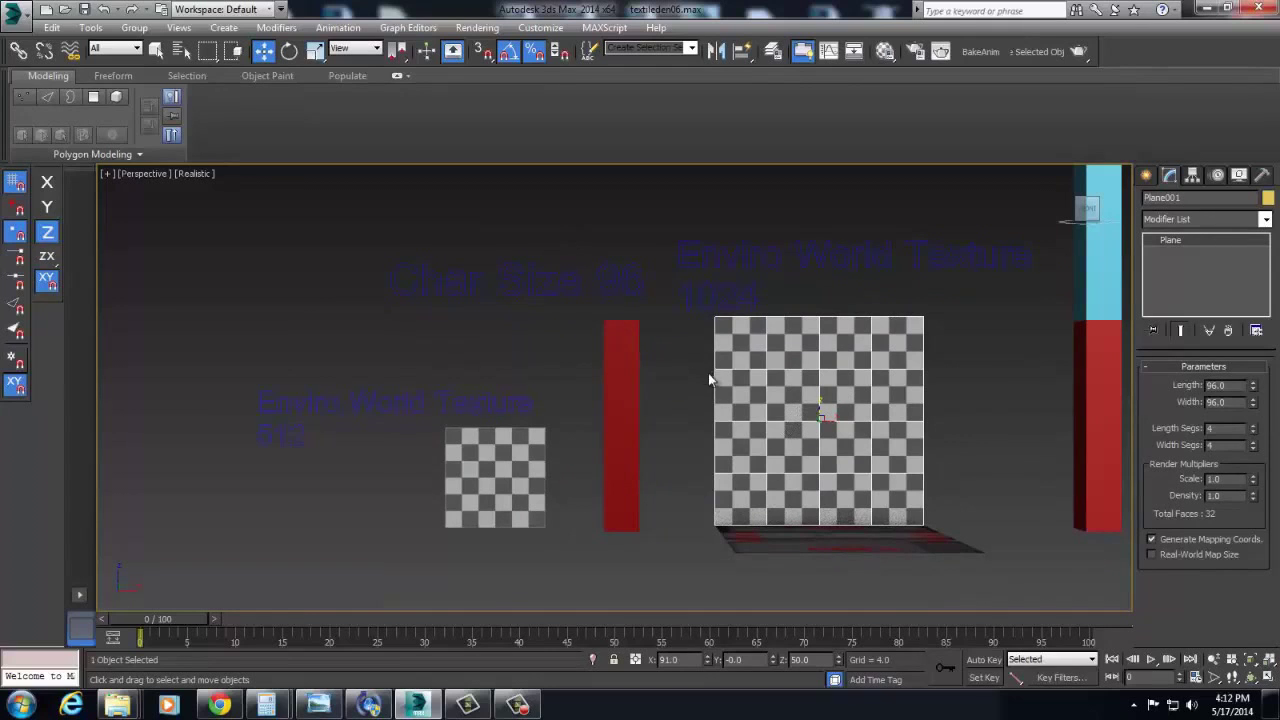
Select the cyan box stacked on the red box beside the 2048 plane and check its dimensions.
middle_click_drag(882, 481, 522, 600)
scroll(702, 475, "down", 2)
middle_click_drag(740, 468, 684, 411)
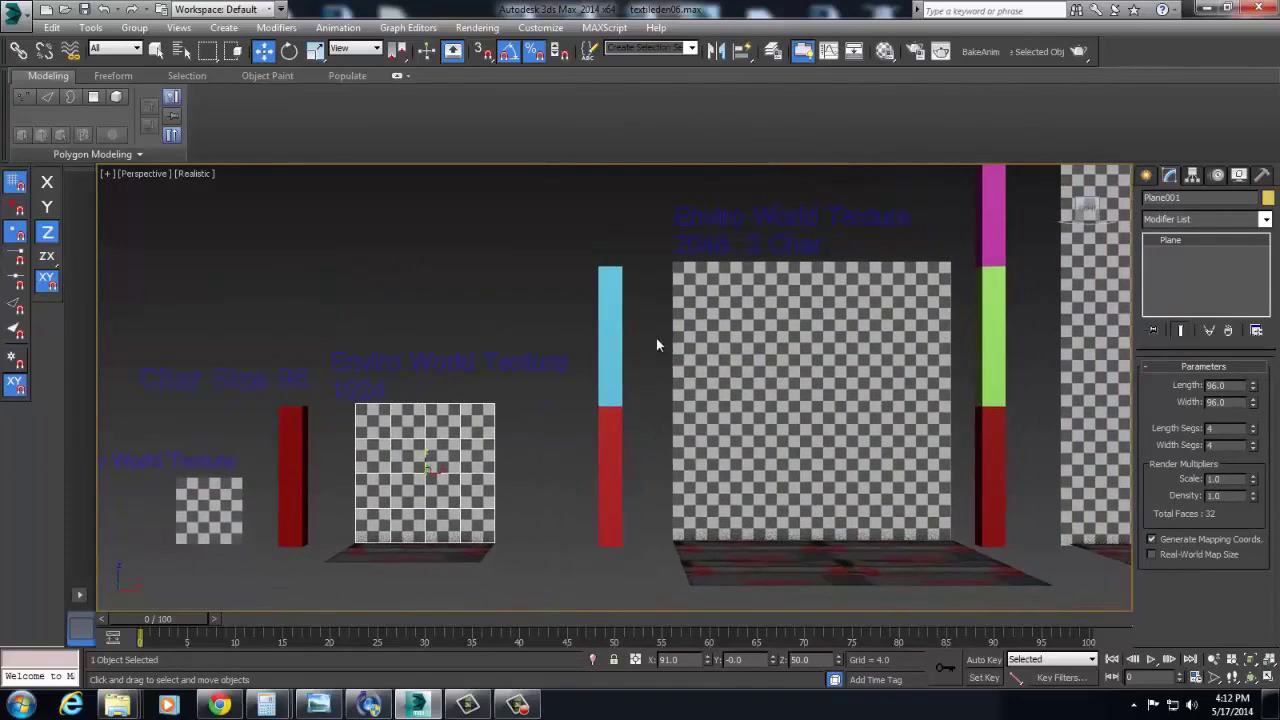
left_click_drag(656, 338, 845, 450)
left_click_drag(571, 310, 600, 338)
middle_click_drag(1040, 265, 657, 443)
scroll(657, 443, "down", 1)
middle_click_drag(562, 543, 609, 514)
scroll(609, 514, "down", 1)
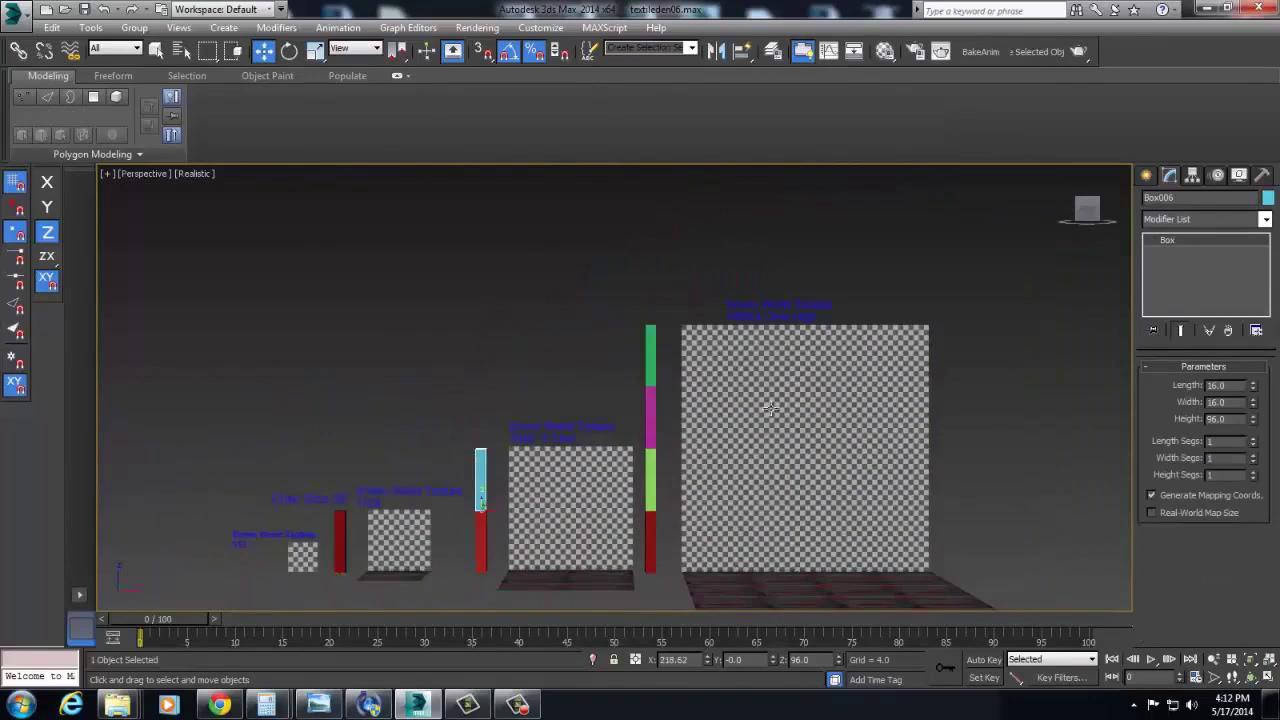
Select the "Enviro World Texture 4096-4 Char High" label and compare its checkered plane with the four-box character stack.
scroll(760, 314, "up", 4)
left_click(760, 314)
scroll(872, 418, "down", 3)
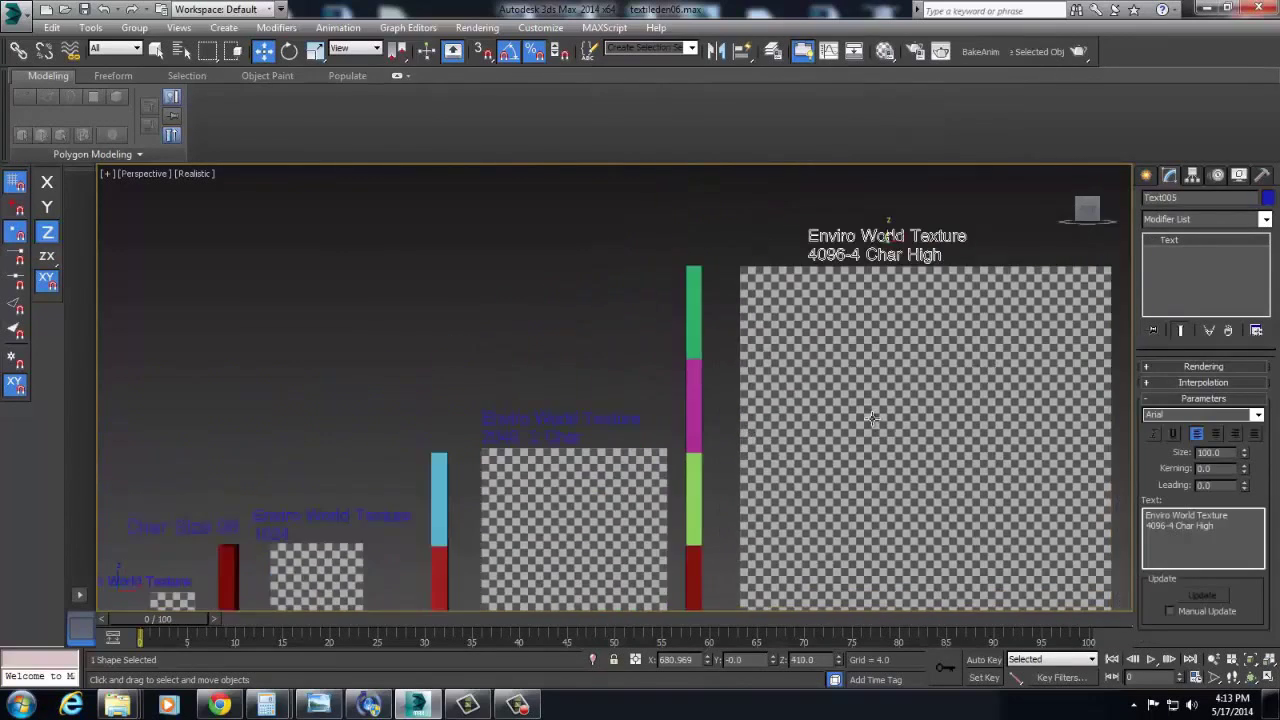
scroll(872, 418, "down", 3)
scroll(826, 204, "up", 3)
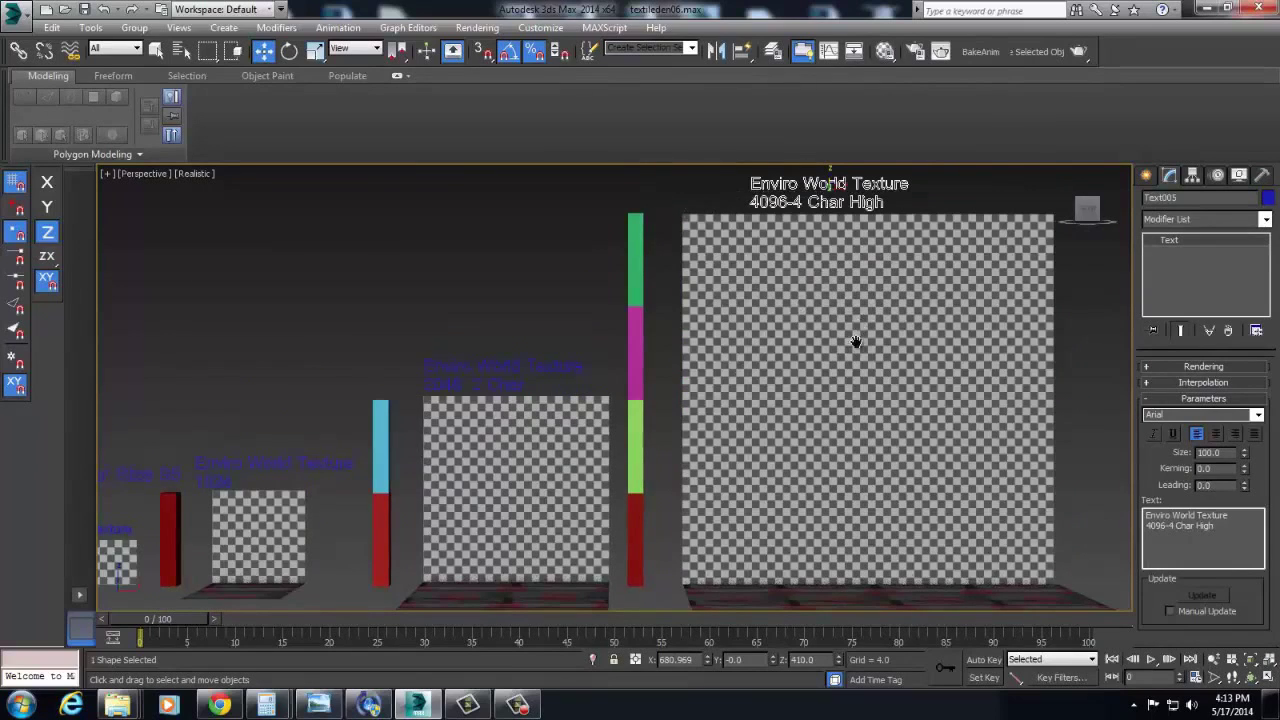
middle_click_drag(855, 341, 895, 327)
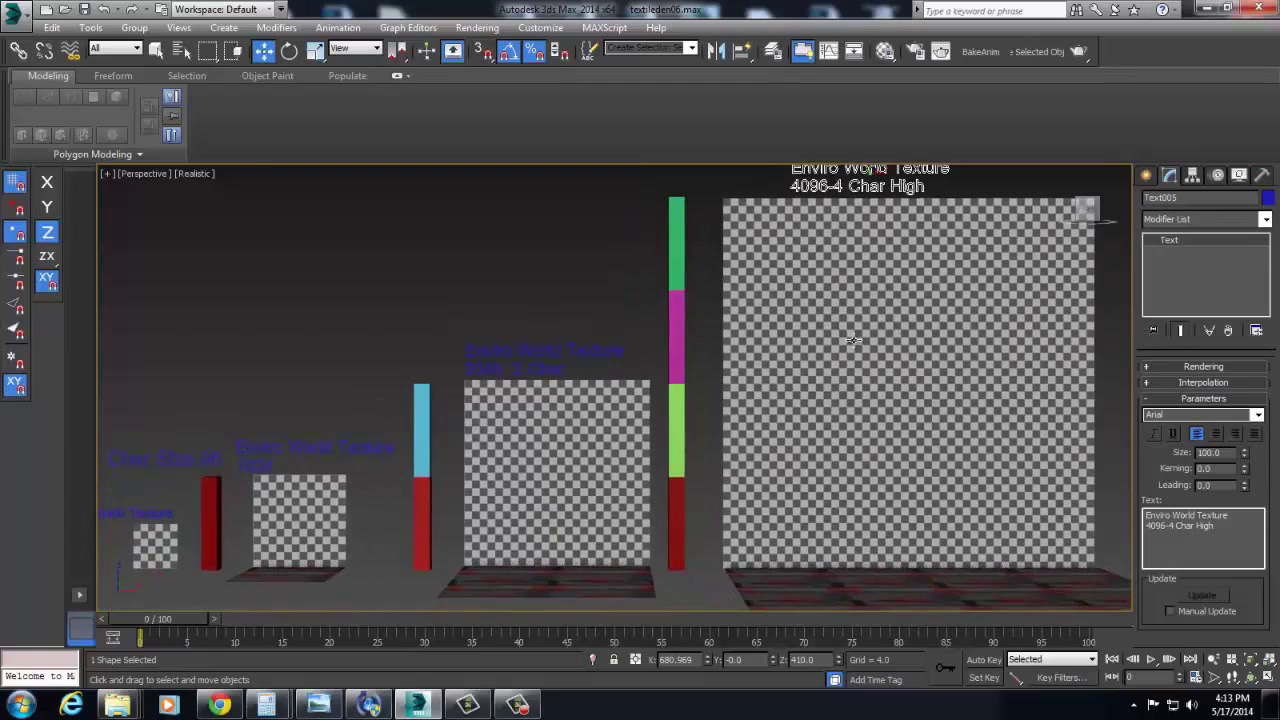
middle_click_drag(835, 391, 806, 407)
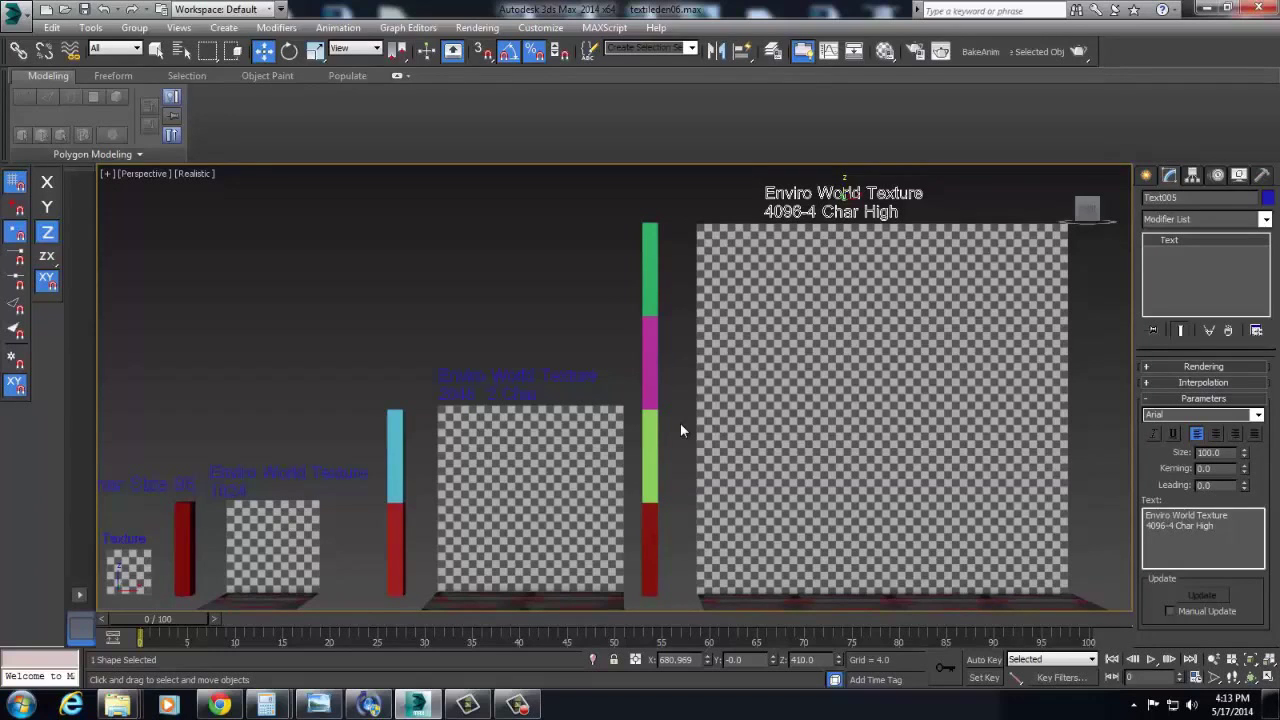
scroll(705, 457, "down", 4)
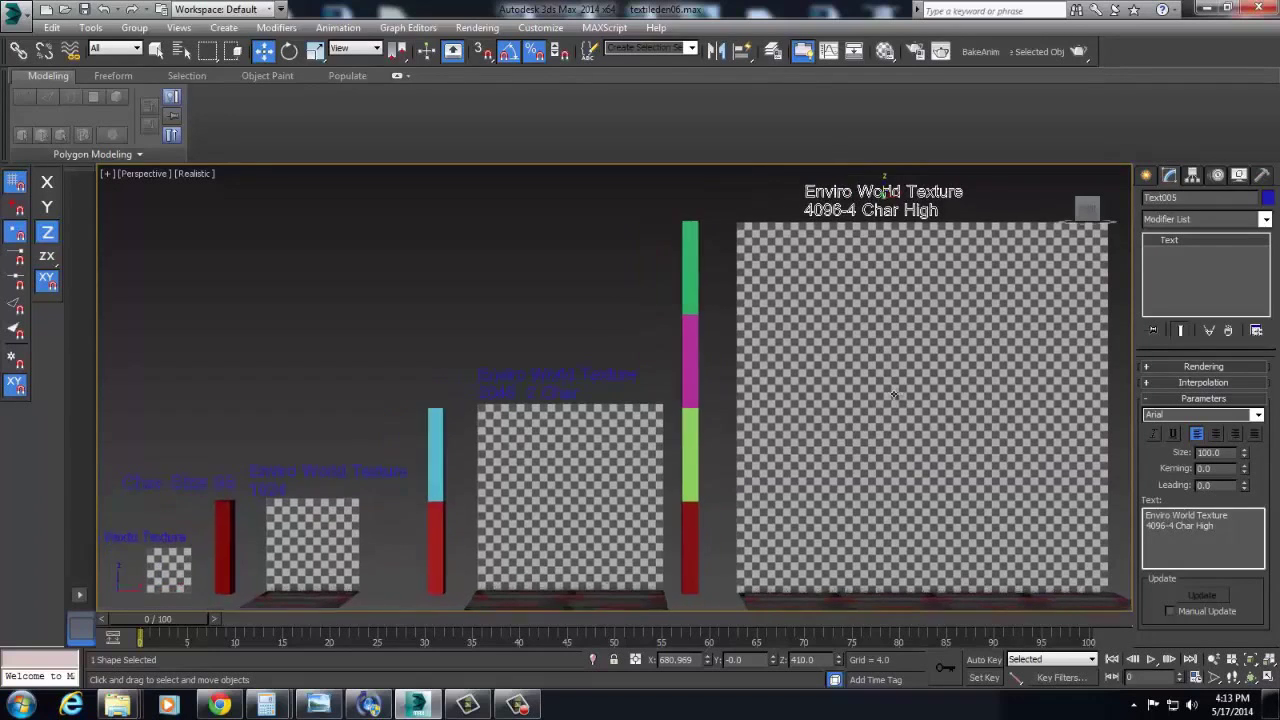
Frame the floor tile at the foot of the 1024 checkered plane, and clear the selection.
middle_click_drag(705, 457, 770, 510, "alt")
middle_click_drag(700, 580, 654, 496)
scroll(654, 496, "up", 2)
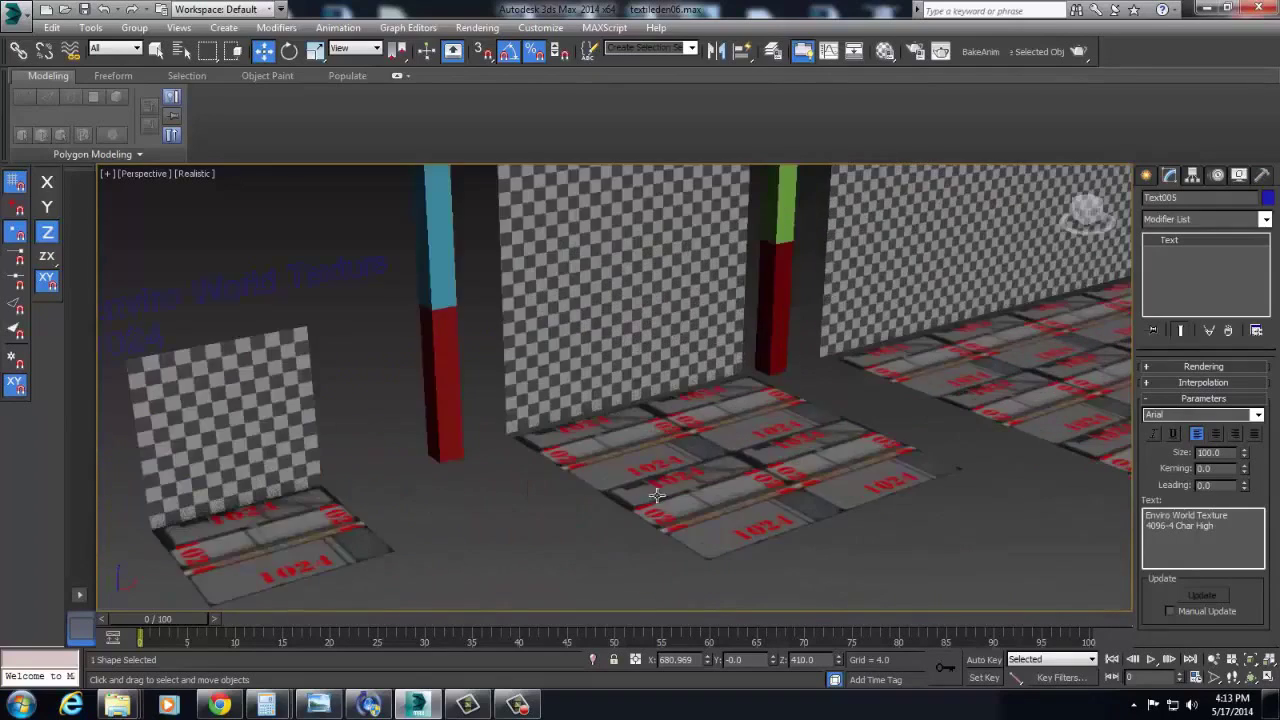
left_click(306, 512)
key("z")
middle_click_drag(413, 496, 365, 560, "alt")
left_click(861, 454)
Examine the 1024 floor tile's texture up close and from a wider angle together with its checkered plane.
scroll(861, 454, "up", 3)
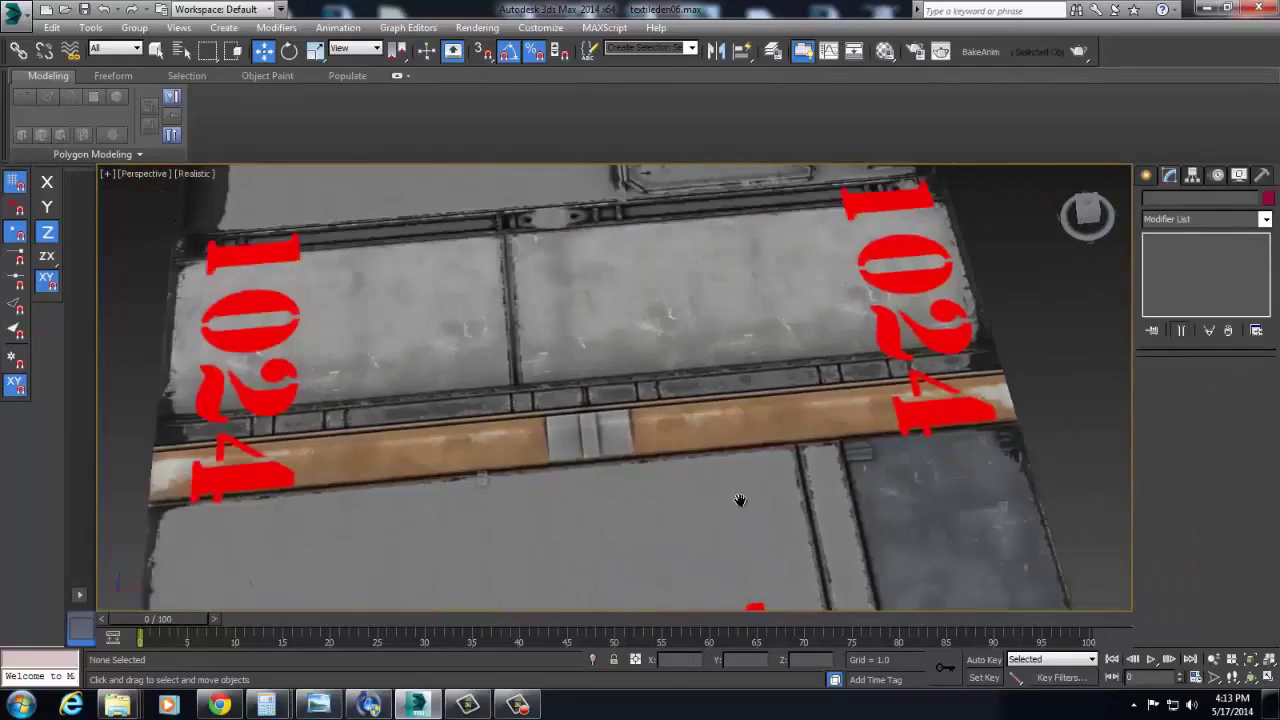
middle_click_drag(740, 500, 555, 445, "alt")
scroll(624, 425, "down", 2)
scroll(630, 420, "down", 2)
middle_click_drag(677, 452, 452, 484, "alt")
middle_click_drag(547, 459, 603, 466, "alt")
scroll(543, 457, "down", 2)
Open the floor tile material in the Material Editor and review the Gamma and LUT preferences.
key("m")
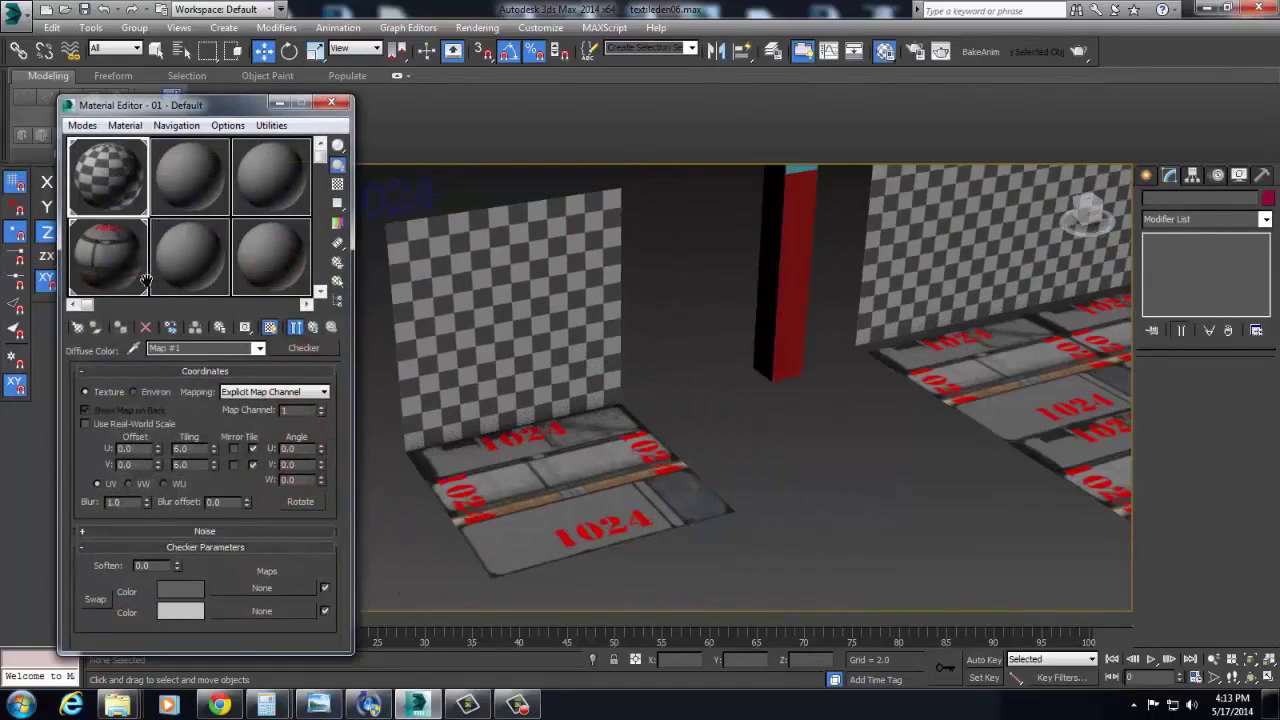
left_click(121, 259)
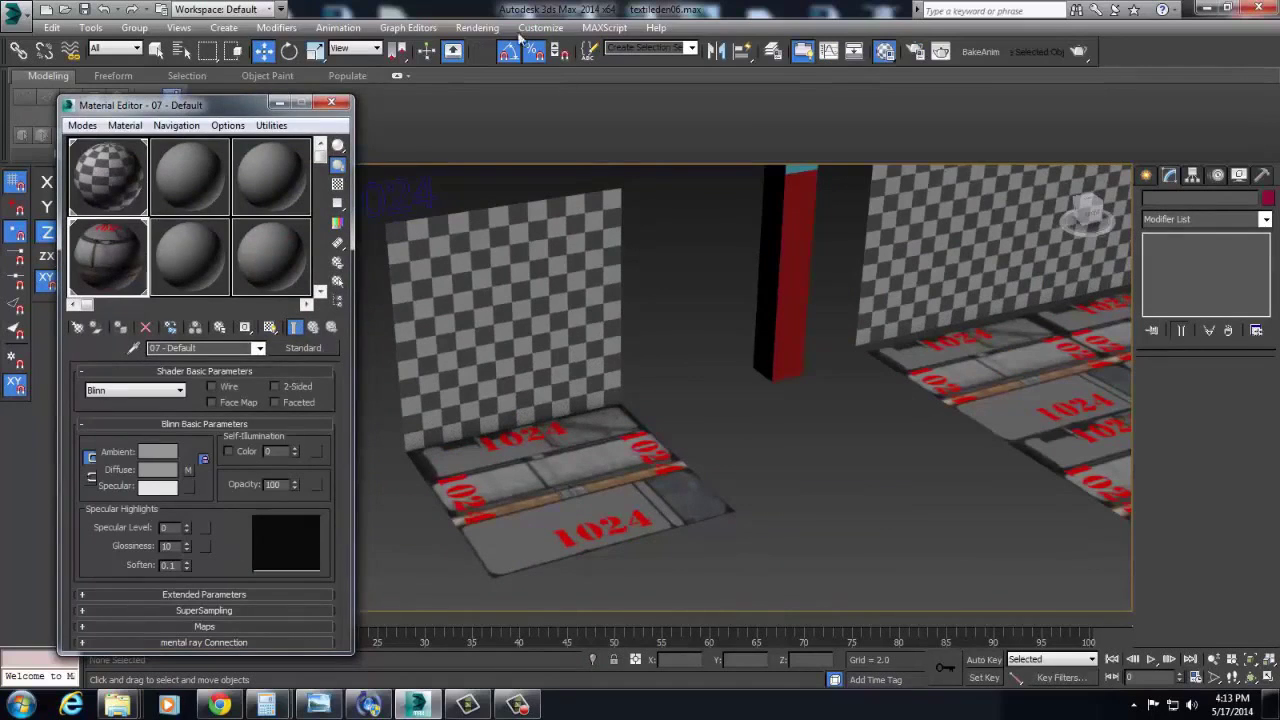
left_click(477, 27)
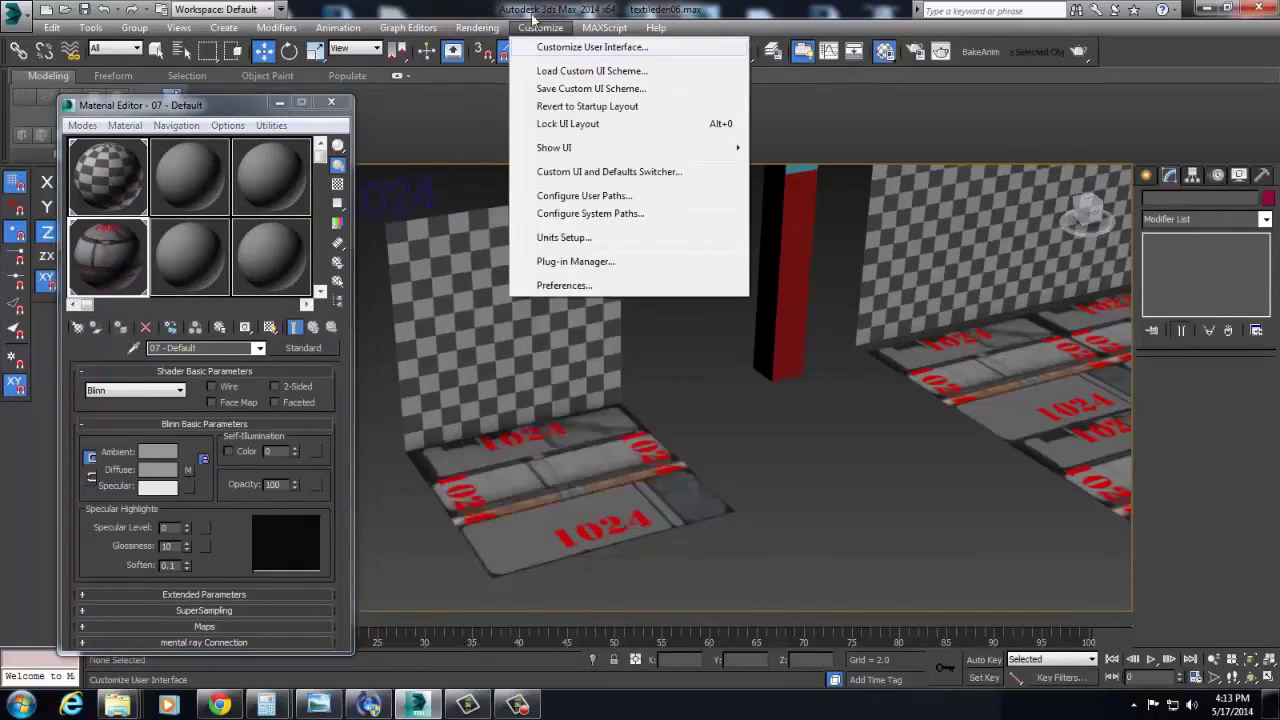
mouse_move(540, 27)
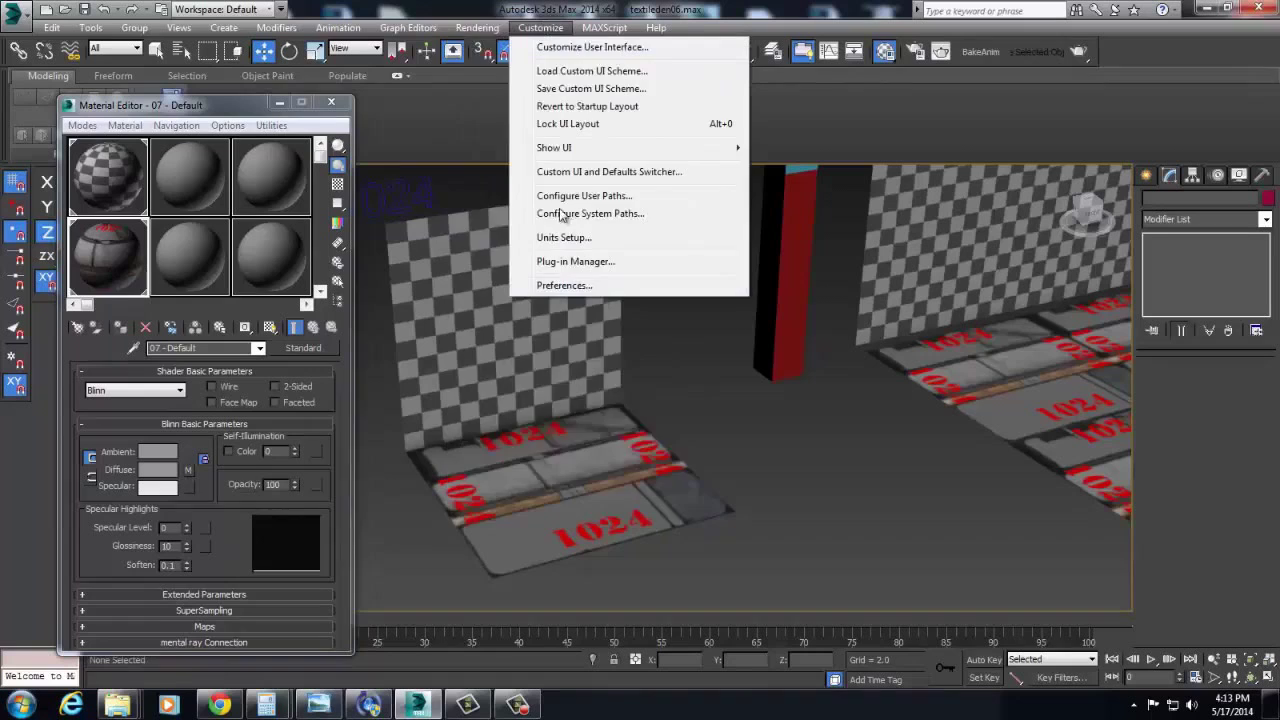
mouse_move(480, 27)
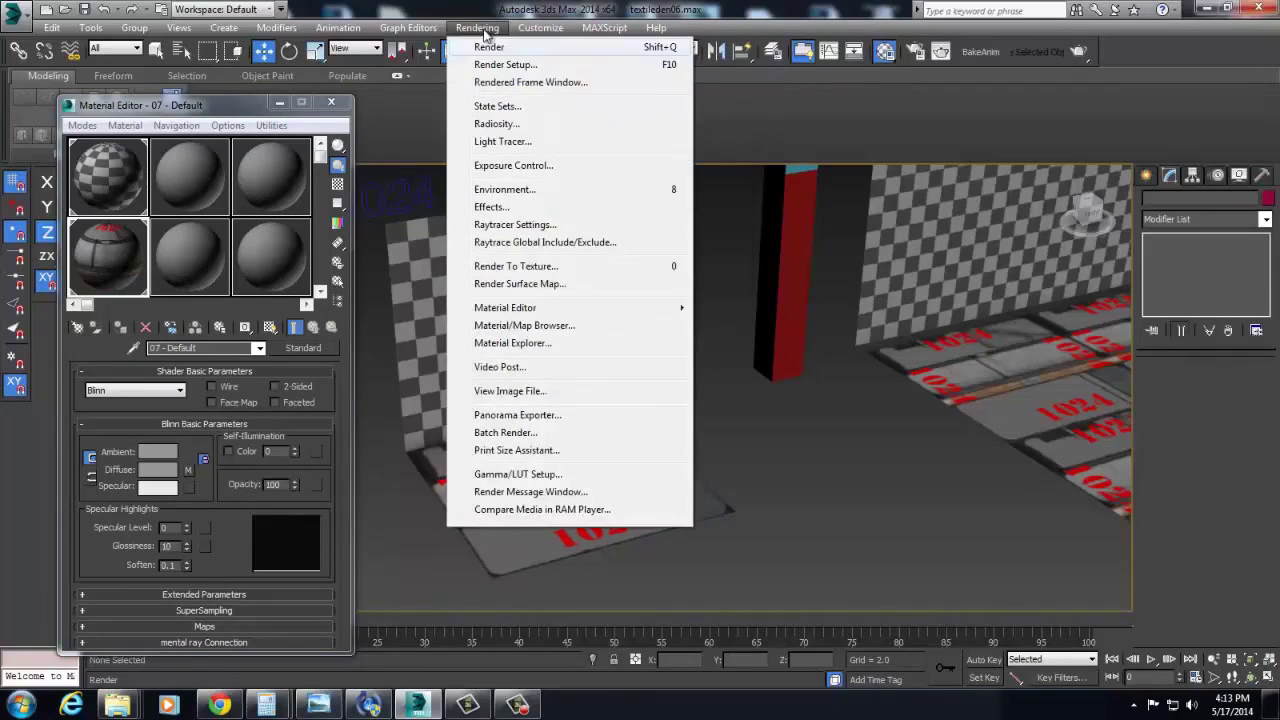
left_click(517, 475)
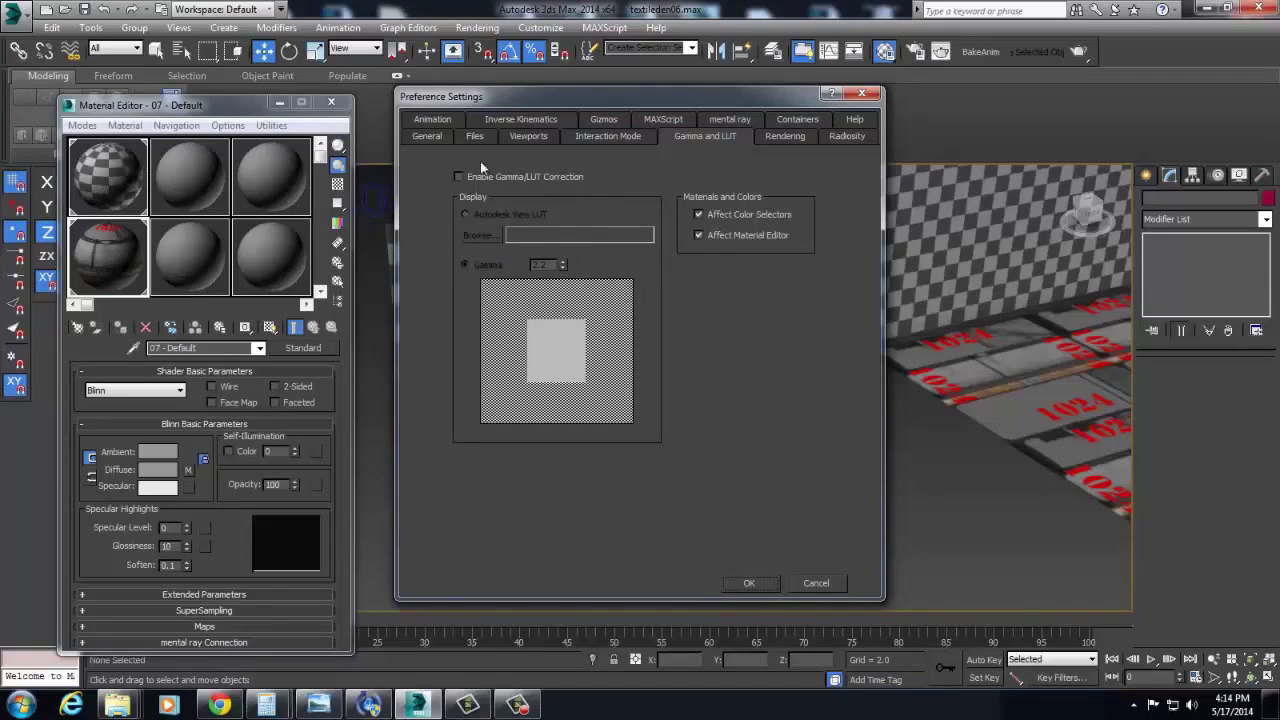
left_click(762, 585)
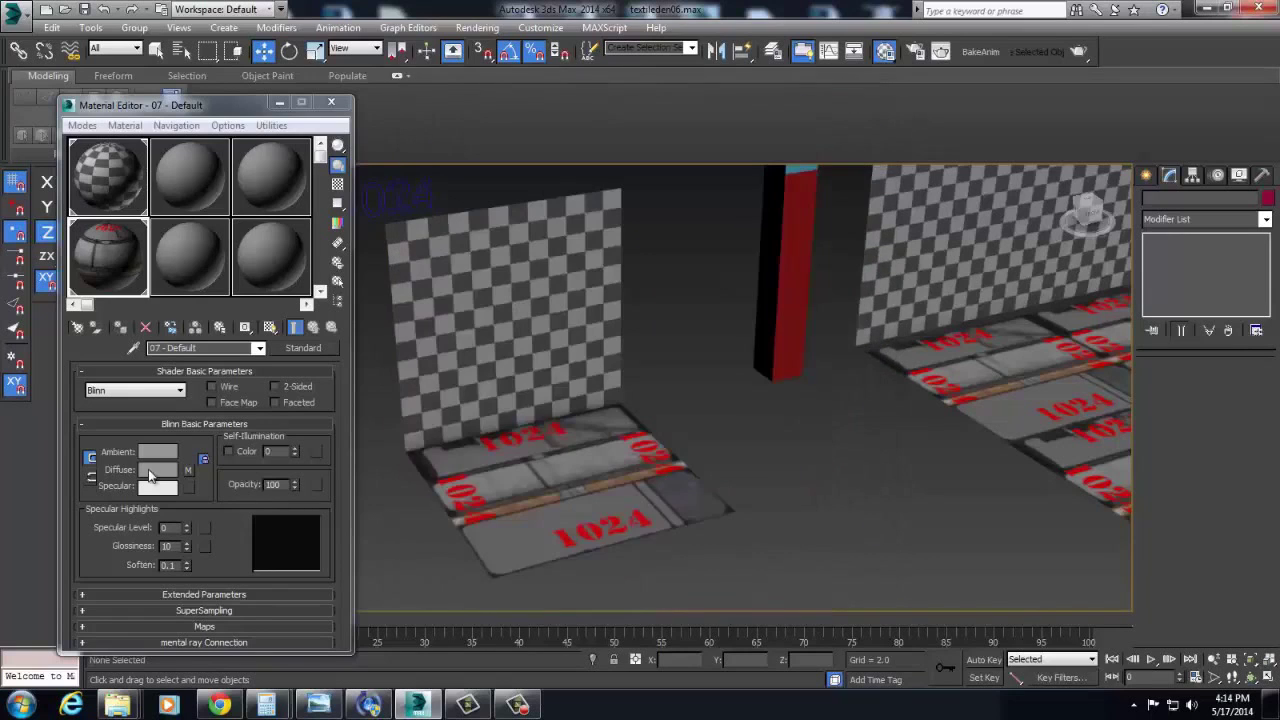
Assign a Normal Bump map to the floor material's Bump channel.
left_click(204, 626)
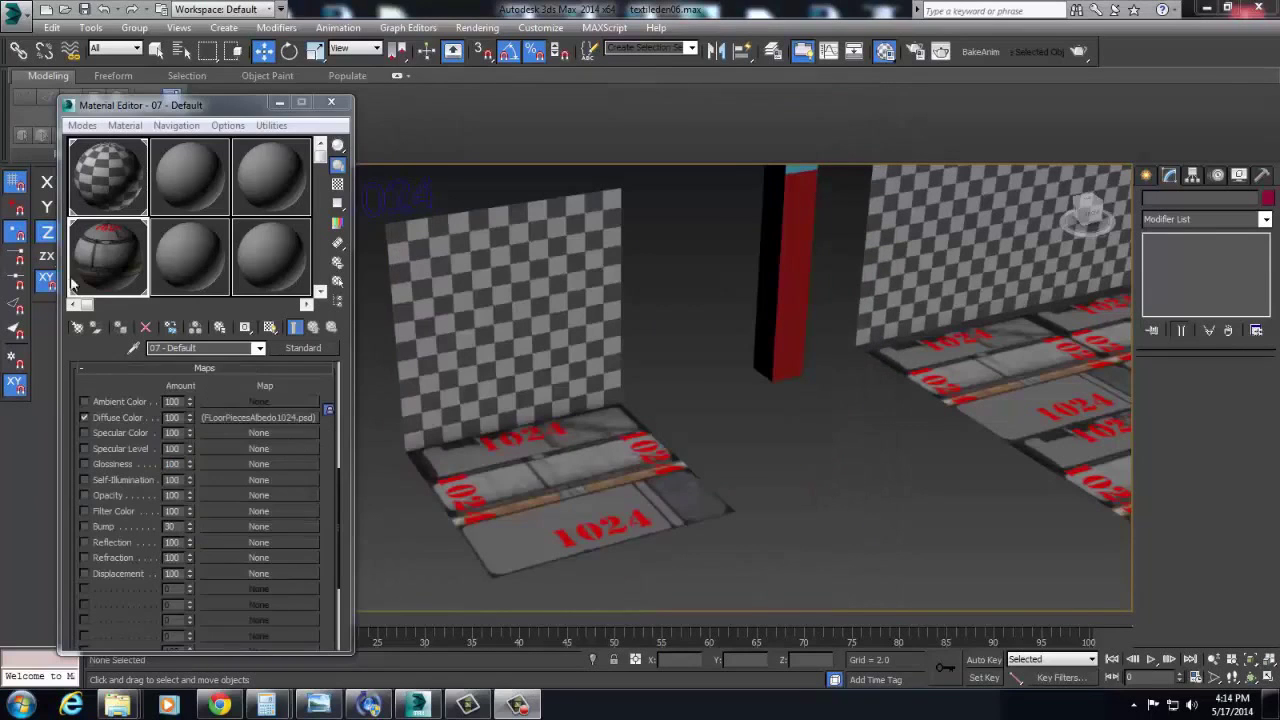
left_click(245, 521)
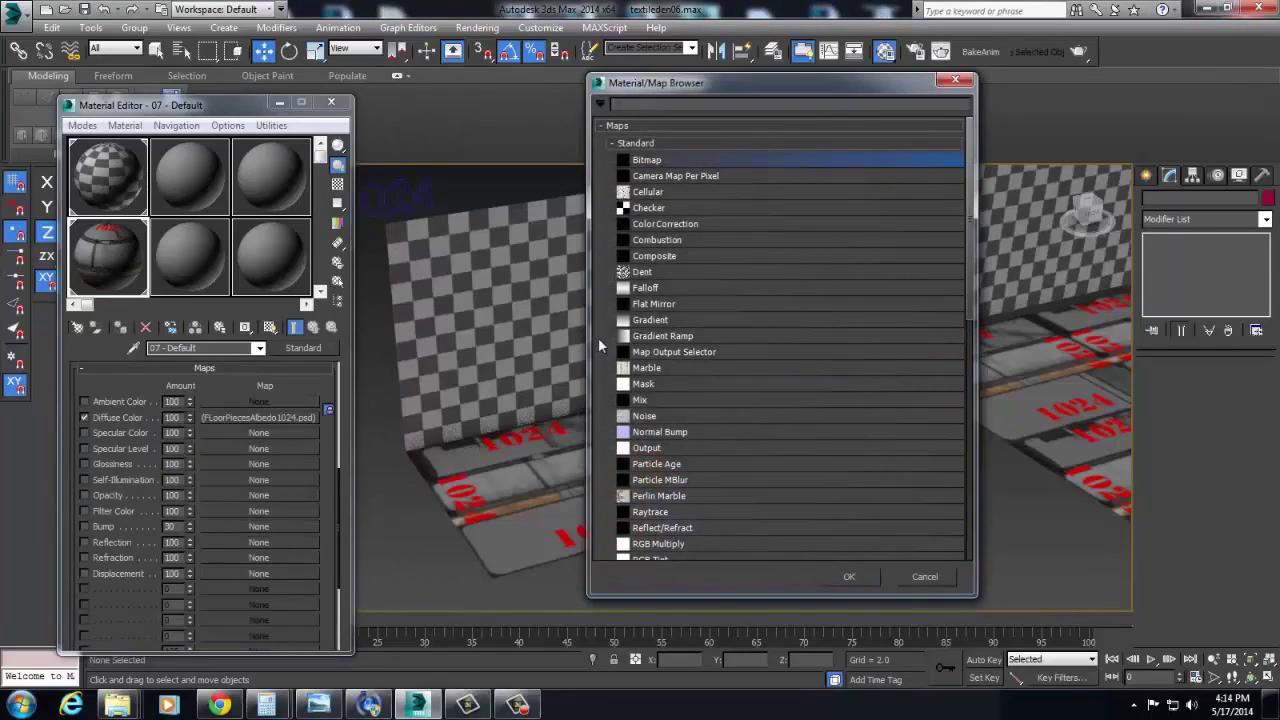
double_click(673, 431)
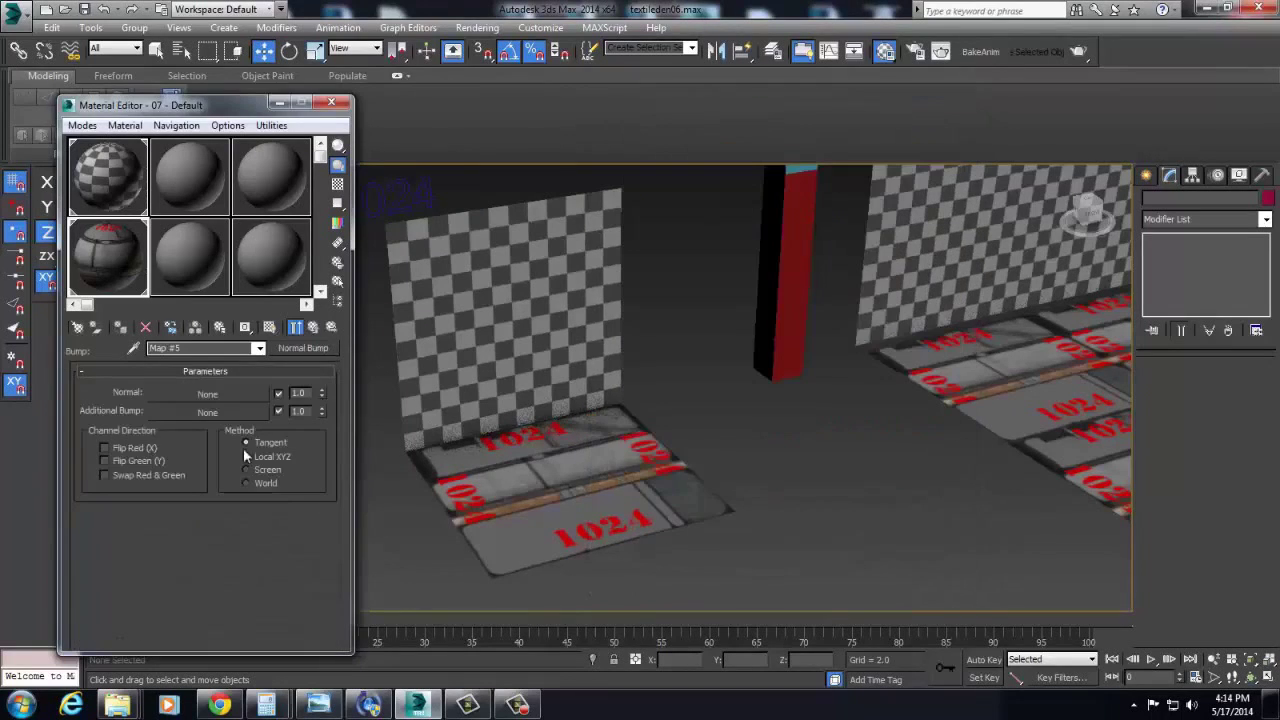
Load "BaseMaterial [Normal]FLoorPieces" from the FloorA folder as the Normal Bump's normal bitmap with collapsed layers, and return to the parent material.
left_click(210, 392)
left_click(646, 162)
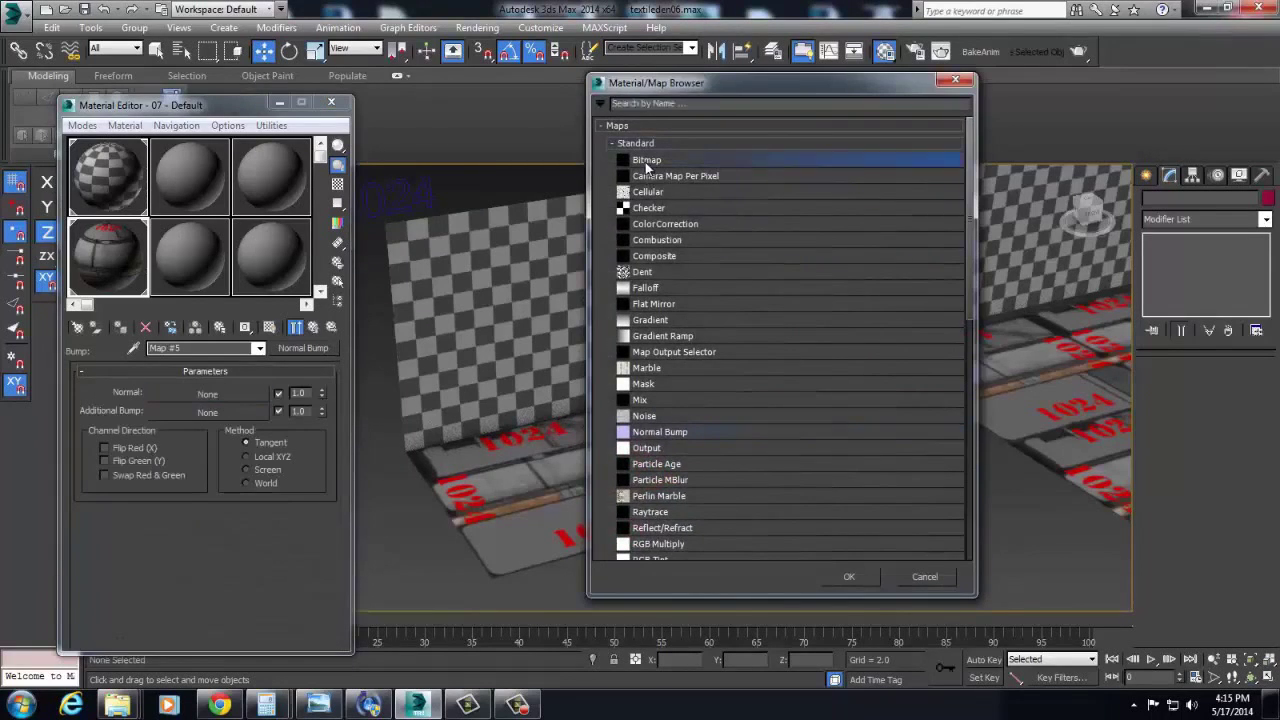
double_click(646, 162)
left_click(260, 39)
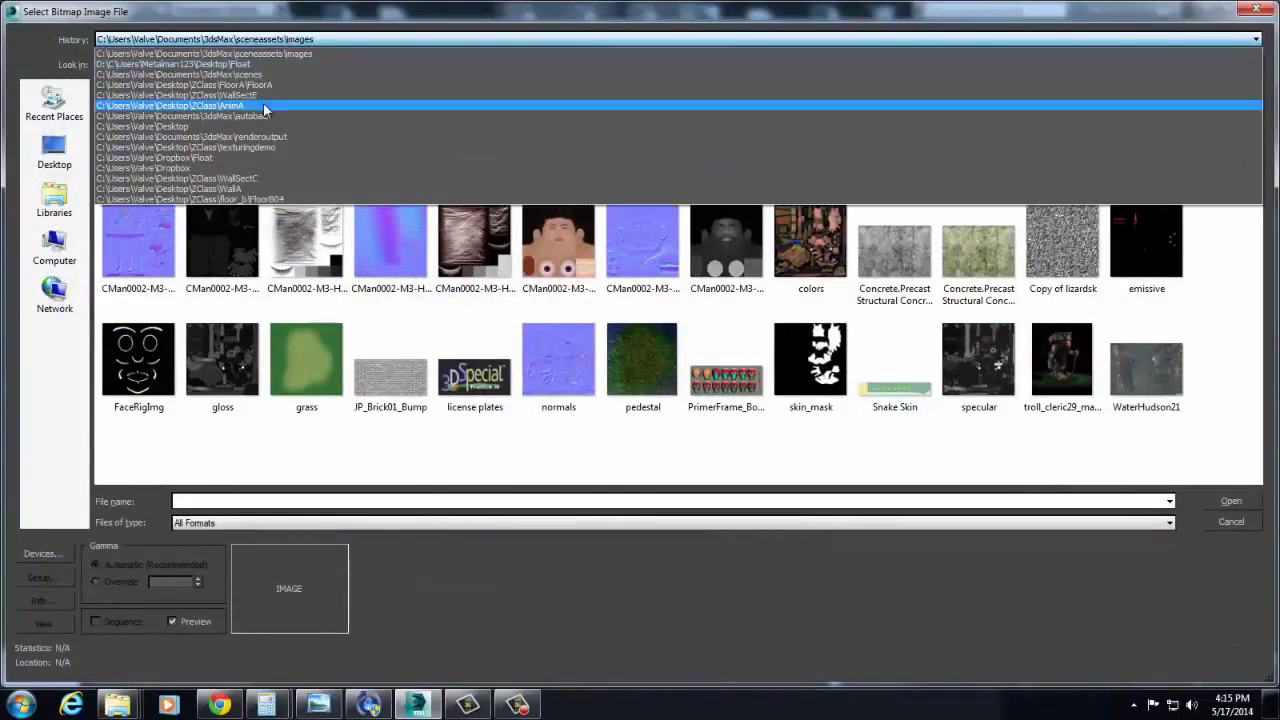
left_click(280, 84)
left_click(306, 128)
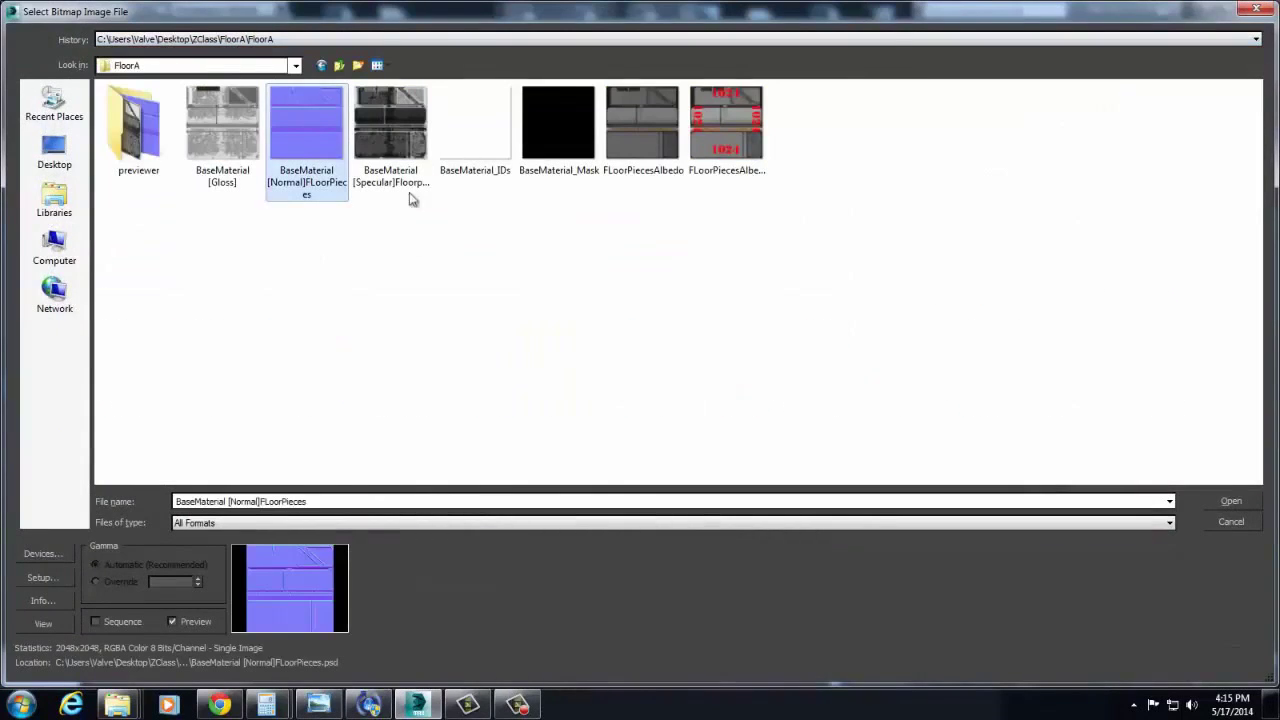
left_click(1244, 505)
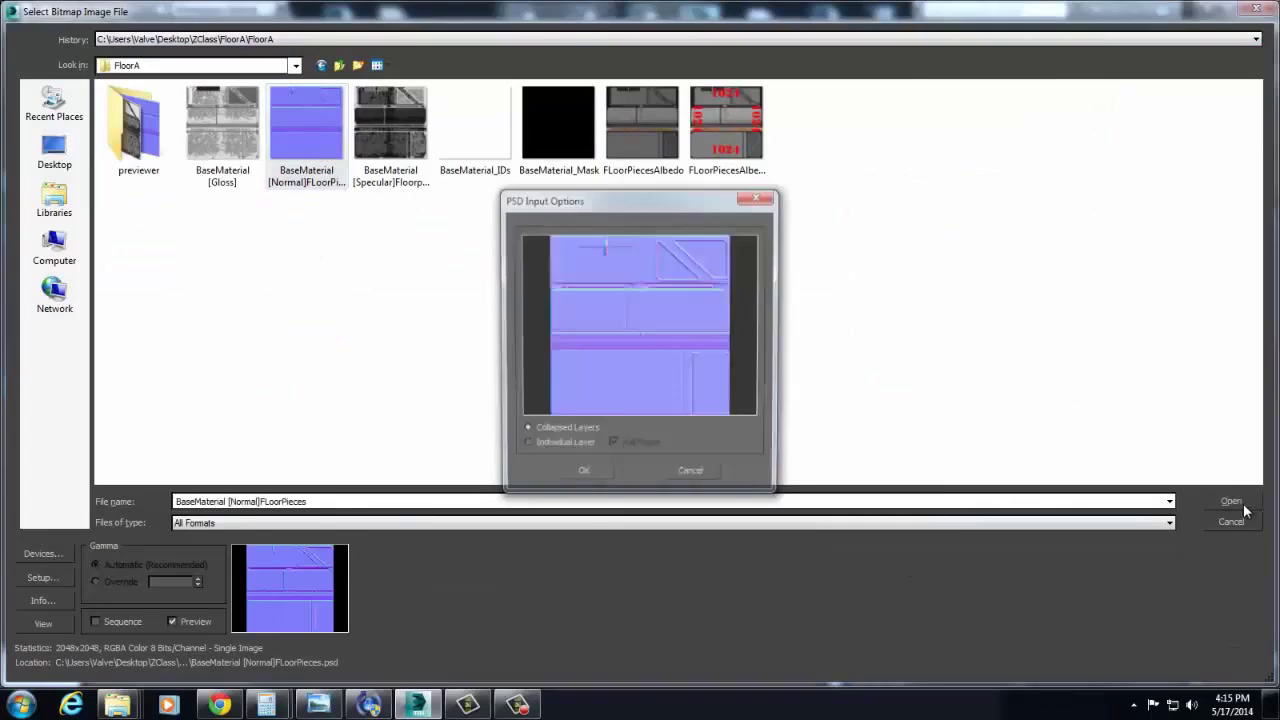
left_click(583, 470)
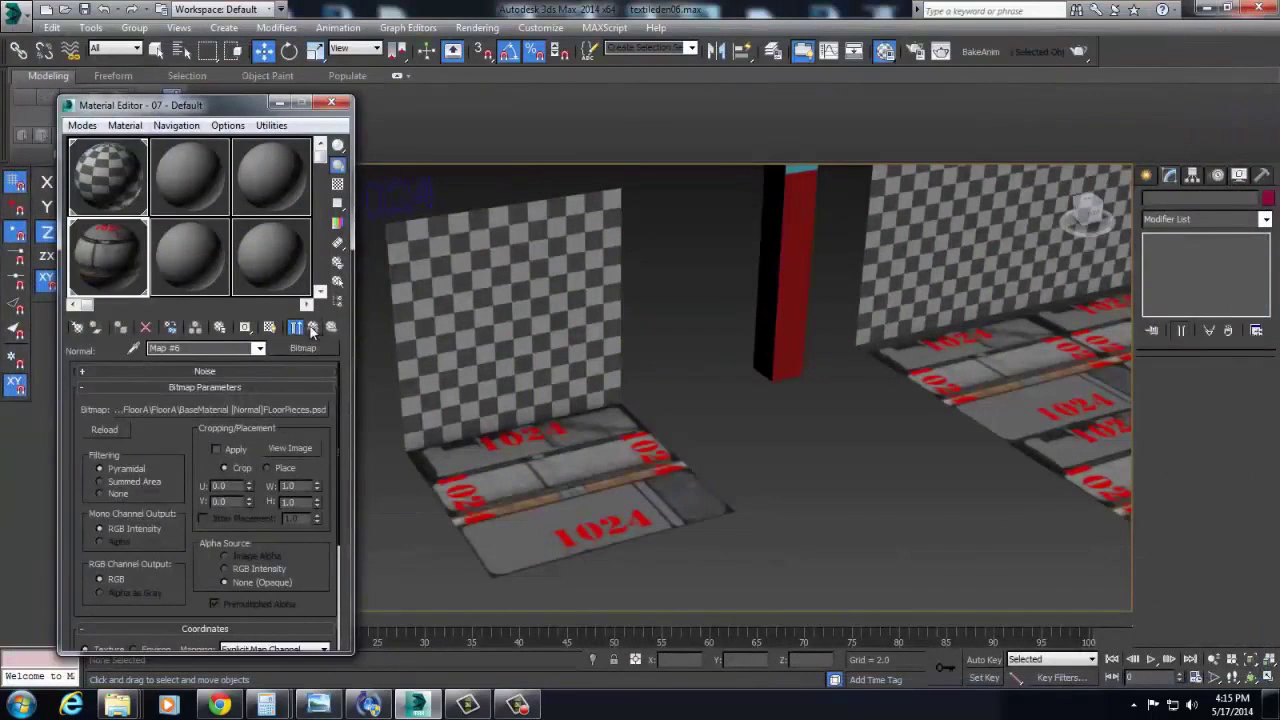
left_click(312, 330)
left_click(313, 330)
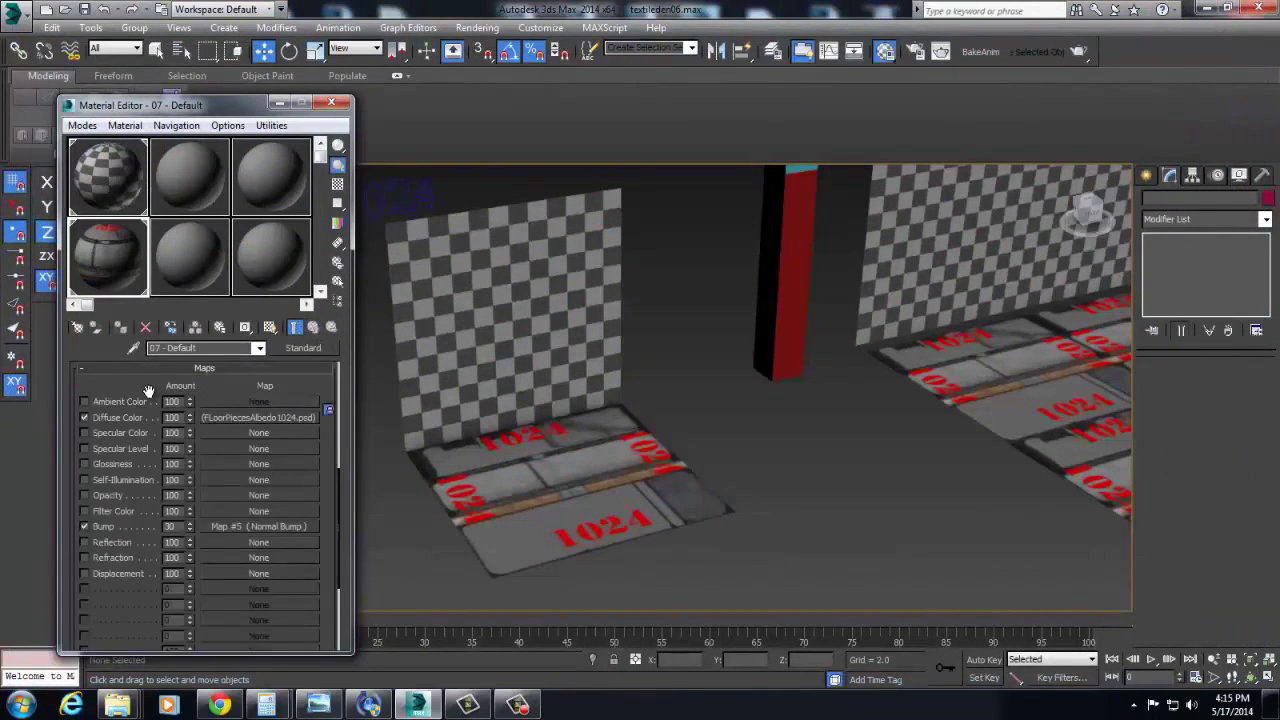
Set the floor material's Specular Level to 47 and Glossiness to 40, and display it as a realistic material with maps in the viewport.
scroll(148, 390, "up", 5)
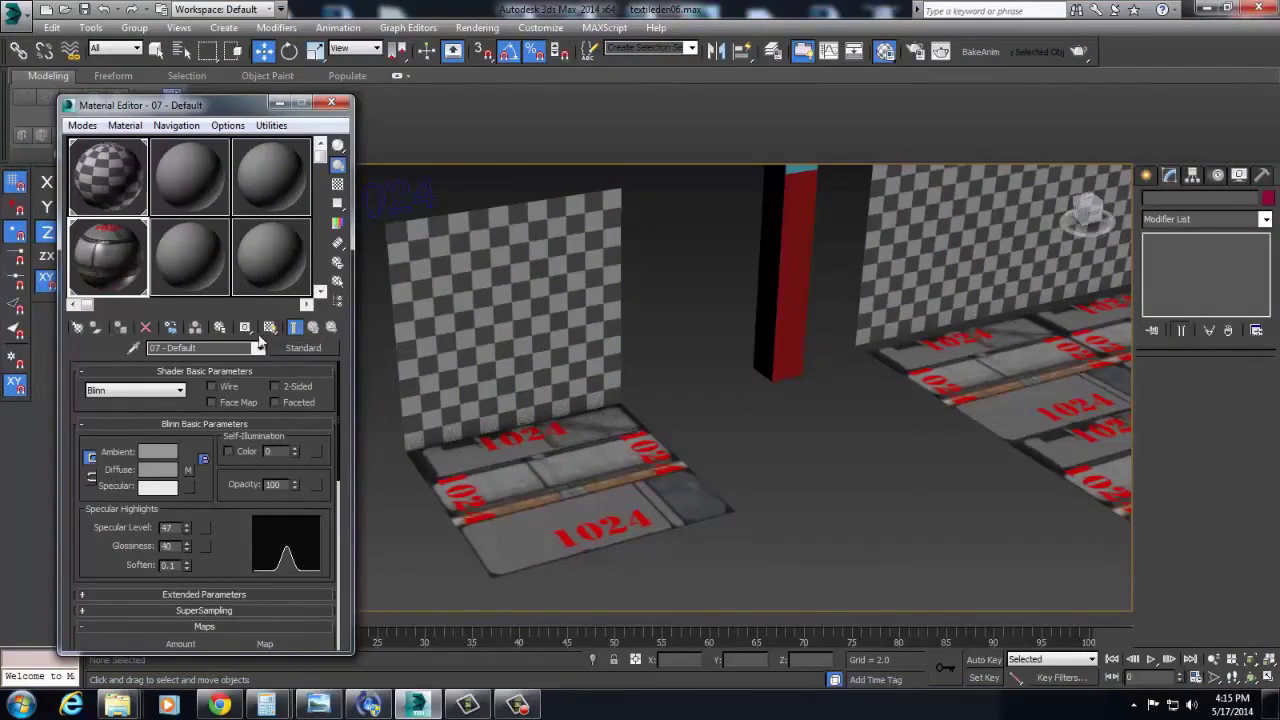
left_click_drag(270, 328, 313, 334)
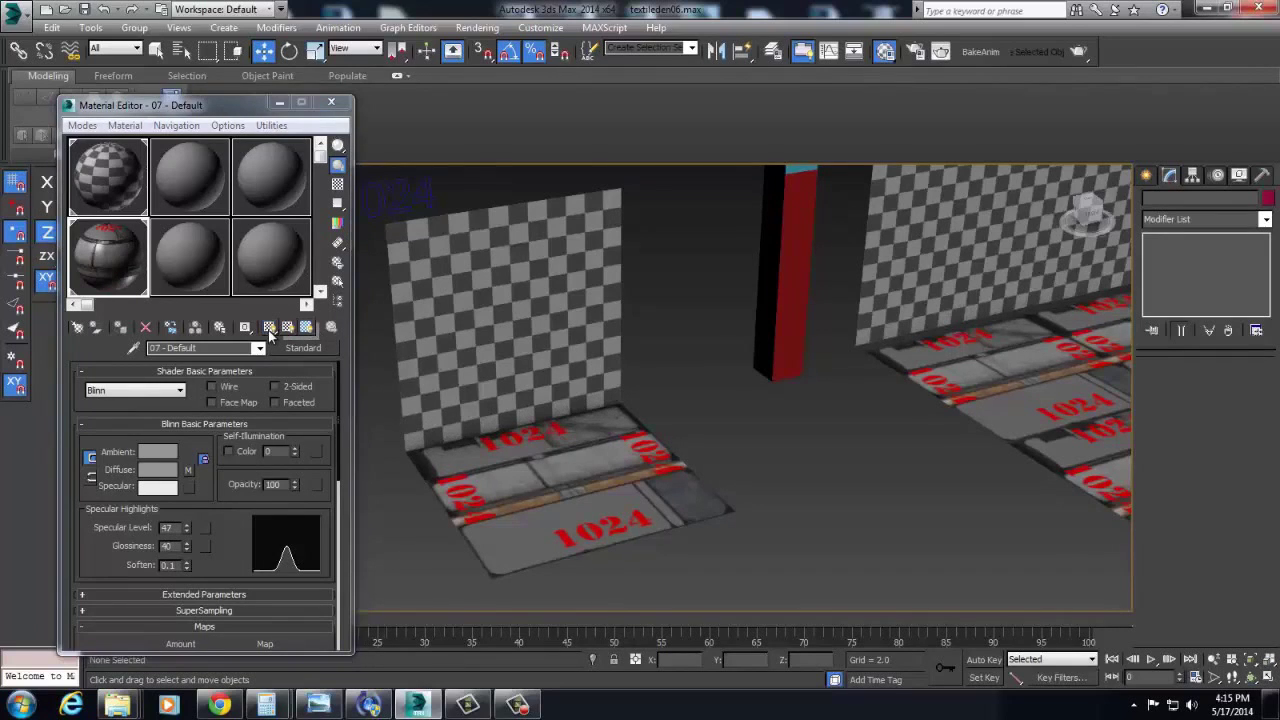
mouse_move(270, 330)
left_mouse_down()
mouse_move(307, 327)
mouse_move(294, 333)
mouse_move(308, 338)
left_mouse_up()
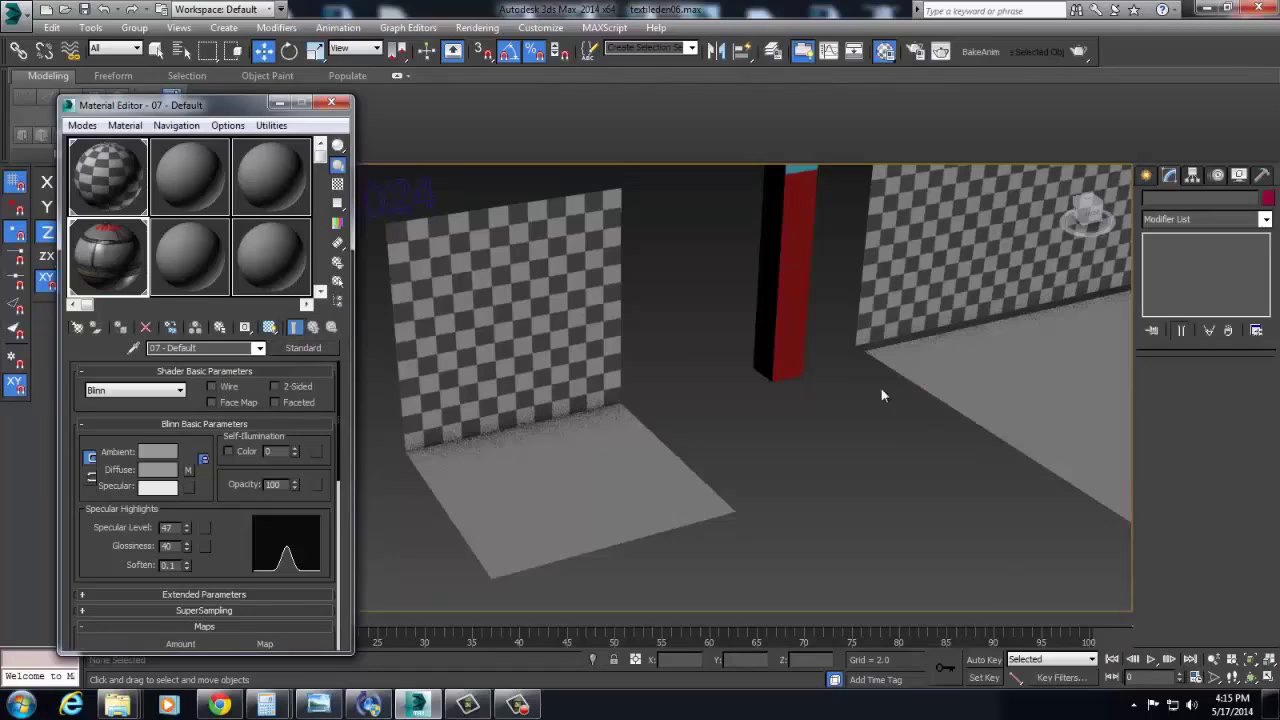
left_click(269, 328)
Isolate the 1024 floor tile in the viewport and clear the selection.
scroll(647, 481, "up", 5)
left_click(647, 481)
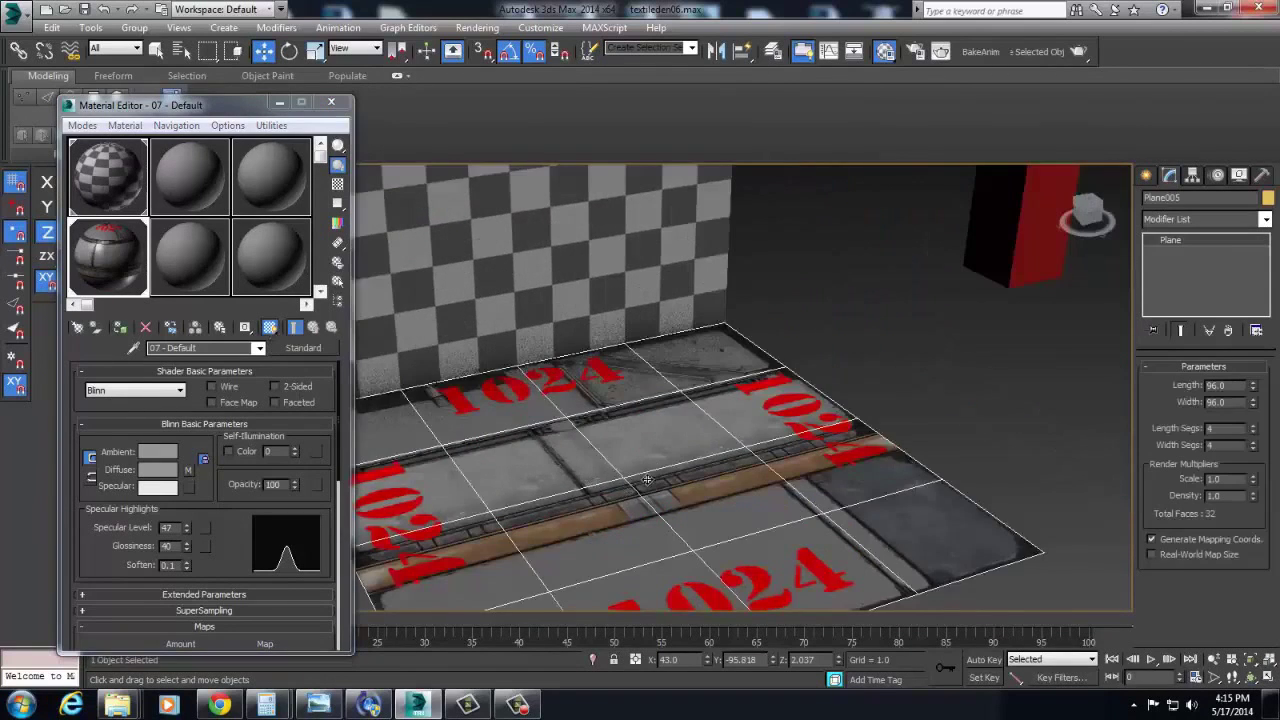
middle_click_drag(647, 480, 662, 545, "alt")
right_click(787, 420)
left_click(842, 284)
left_click(936, 386)
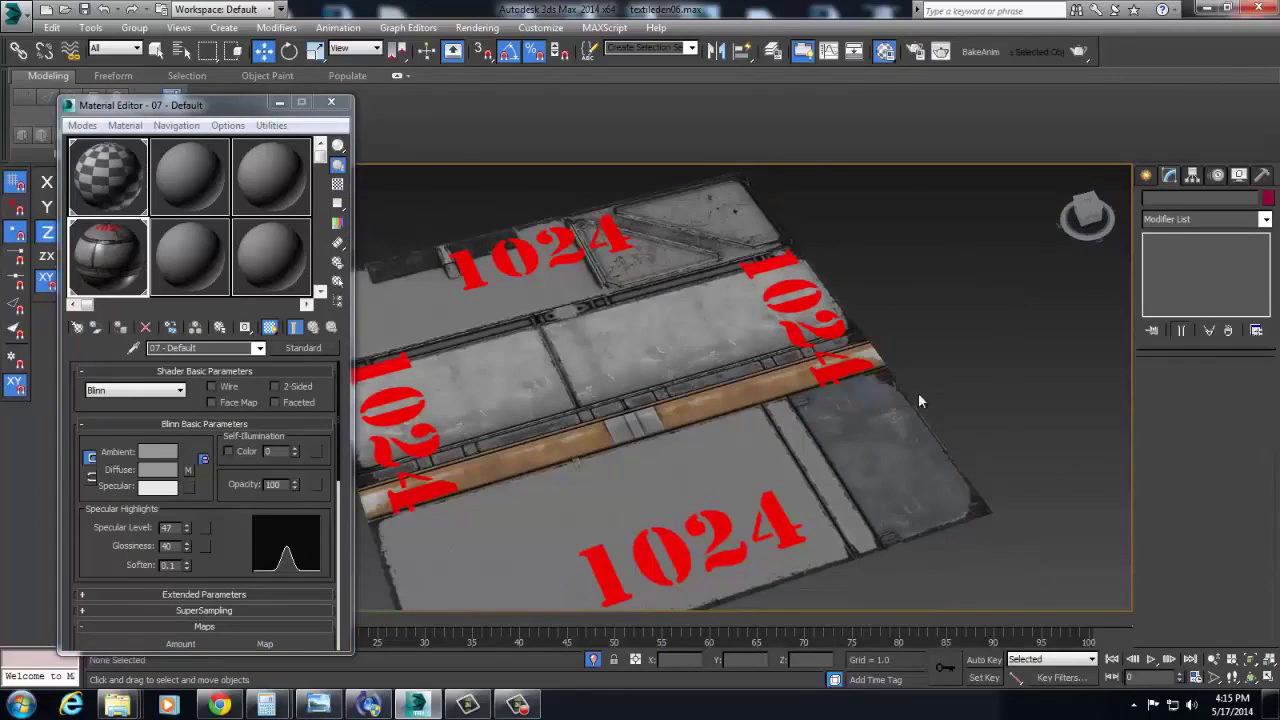
Move the Material Editor clear of the viewport labels and open the viewport's shading options.
mouse_move(250, 108)
left_mouse_down()
mouse_move(297, 292)
mouse_move(297, 350)
left_mouse_up()
left_click(194, 173)
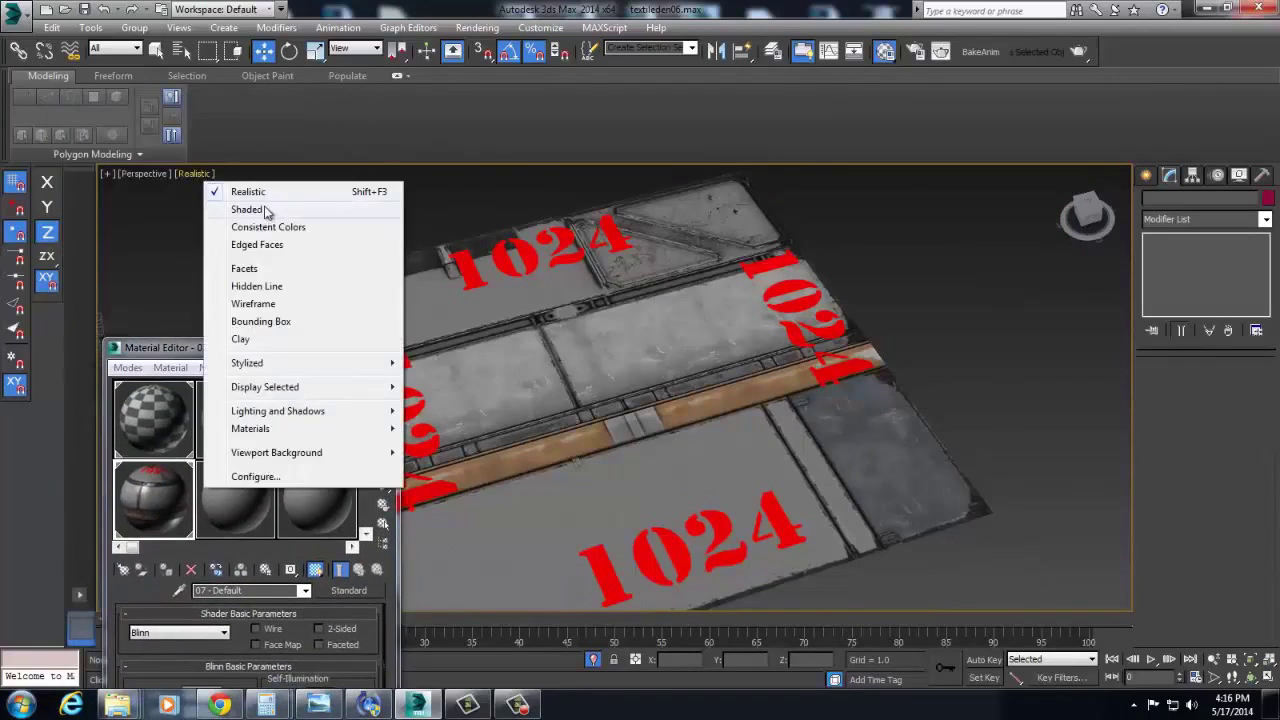